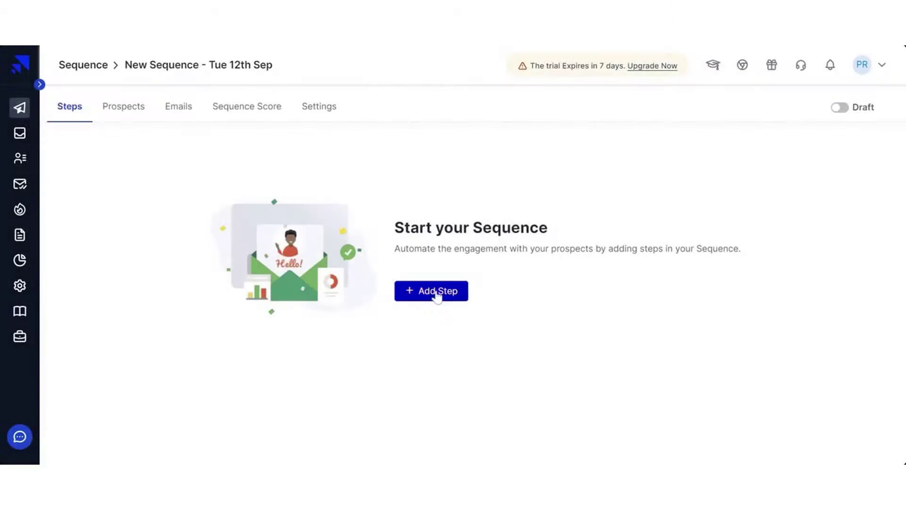
Start the Step 1 email in the new sequence 'New Sequence - Tue 12th Sep'
left_click(437, 294)
type("Quick Question, {{First Name|'There'}}!")
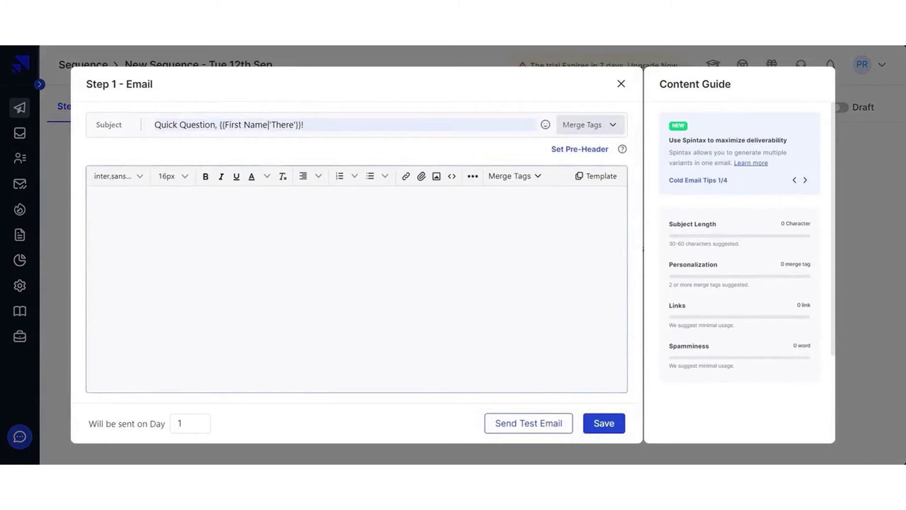
Fill Step 1's email with the Quick email template and save it
left_click(354, 283)
left_click(593, 175)
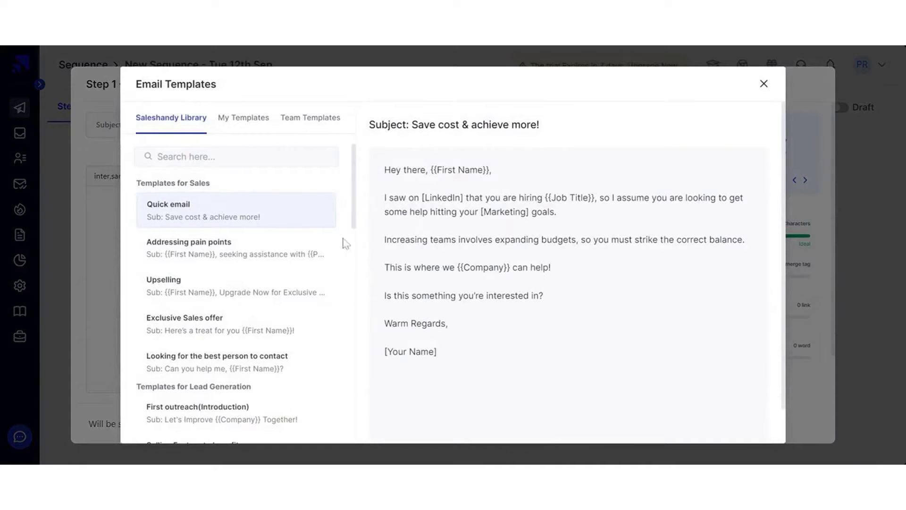
left_click(729, 426)
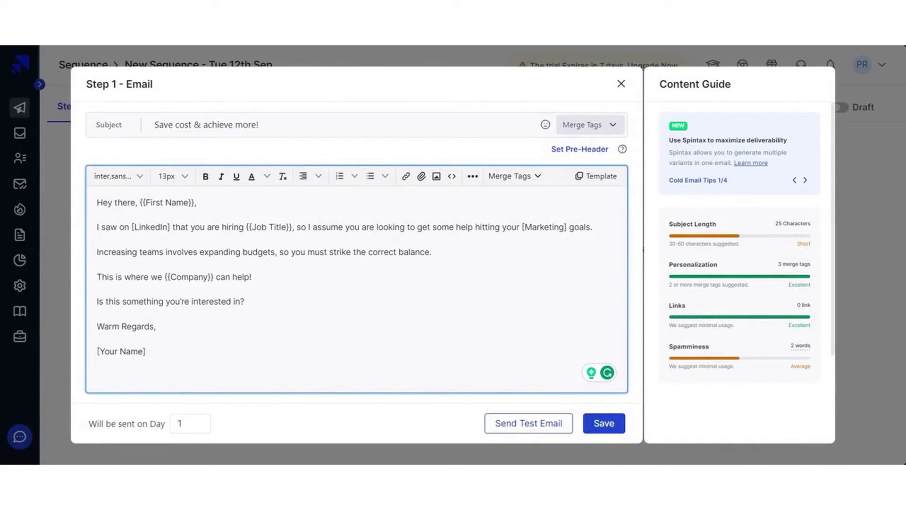
left_click(604, 422)
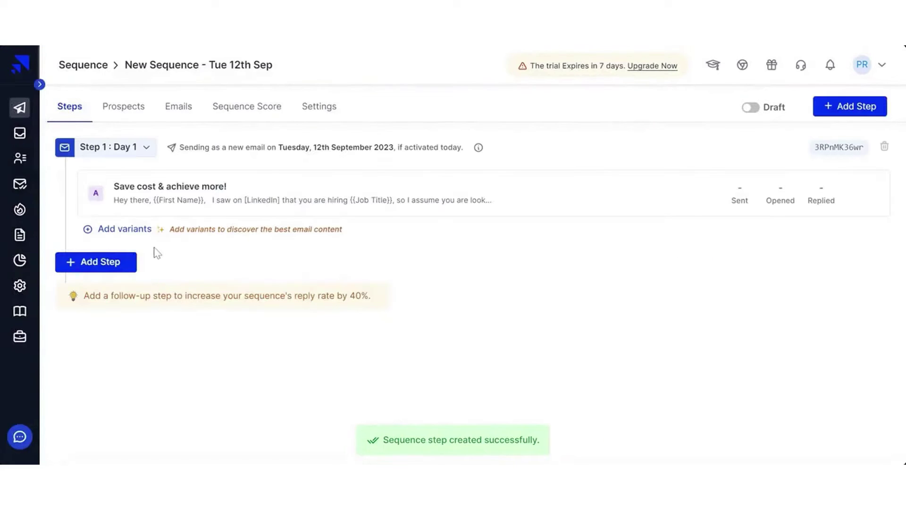
Add a variant B to Step 1 using the Addressing pain points template
left_click(125, 229)
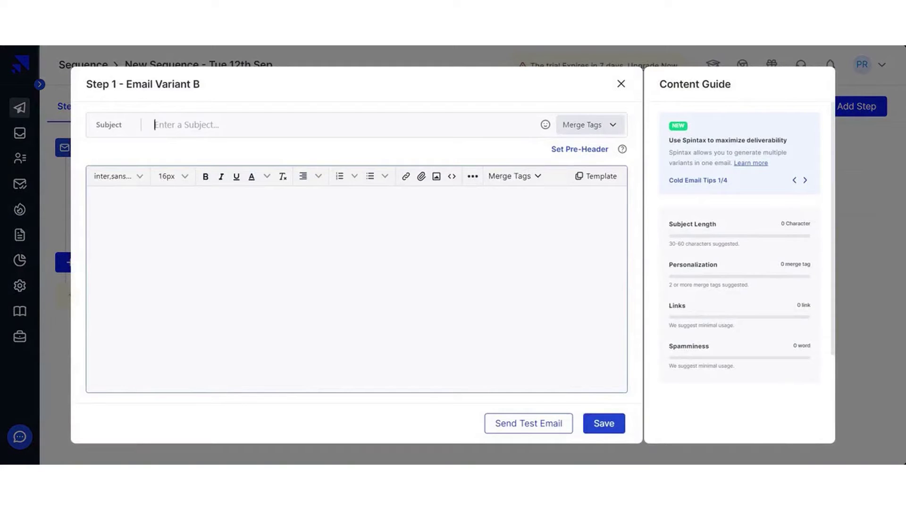
left_click(596, 176)
left_click(236, 249)
scroll(566, 283, "down", 2)
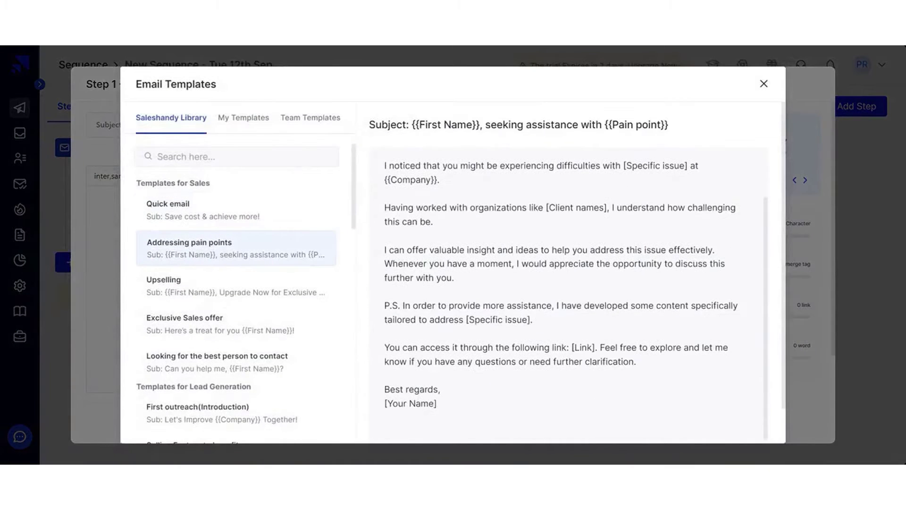
scroll(648, 354, "down", 2)
left_click(729, 425)
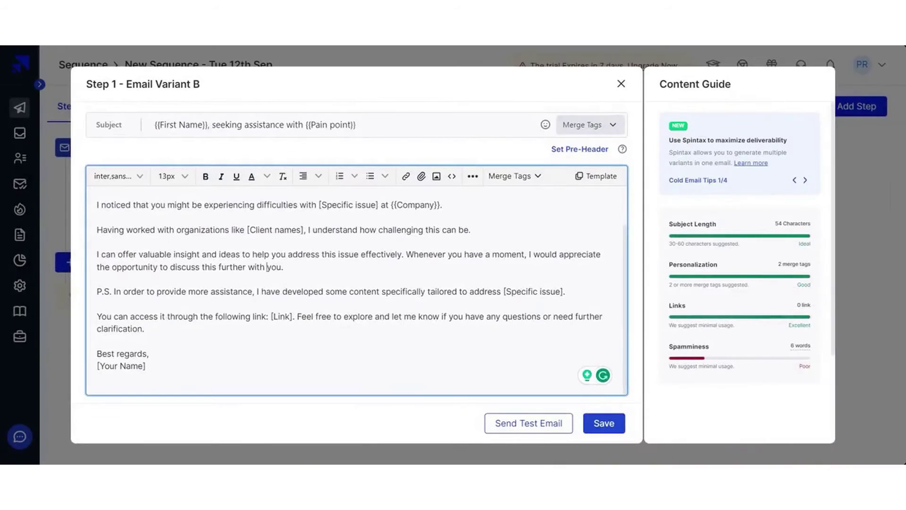
scroll(266, 267, "up", 2)
scroll(267, 267, "down", 2)
left_click(604, 422)
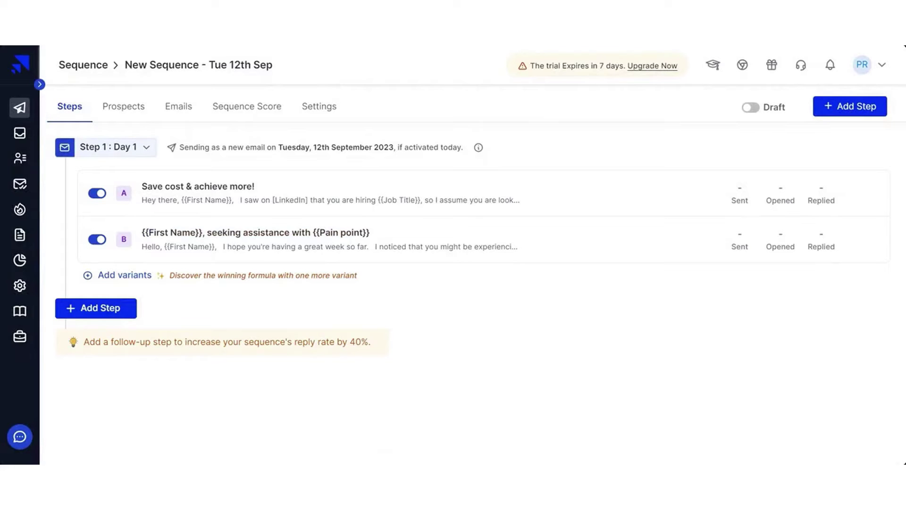
Add a Step 2 follow-up email from the First follow-up template and save it
left_click(100, 307)
left_click(587, 192)
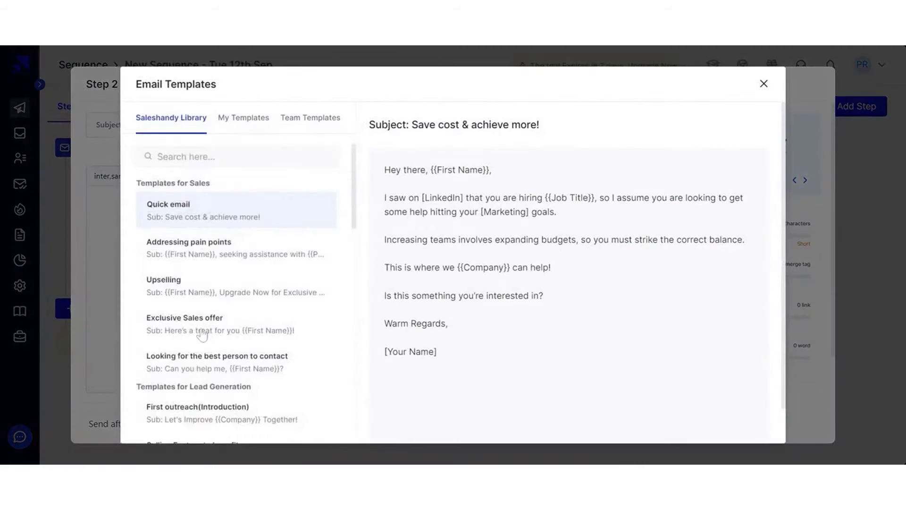
scroll(203, 334, "down", 5)
scroll(202, 334, "down", 3)
left_click(213, 354)
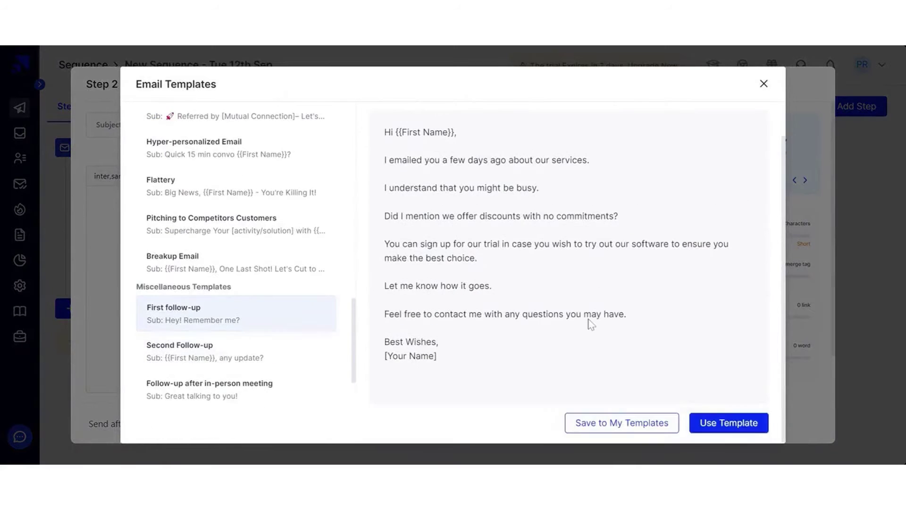
left_click(728, 423)
left_click(604, 422)
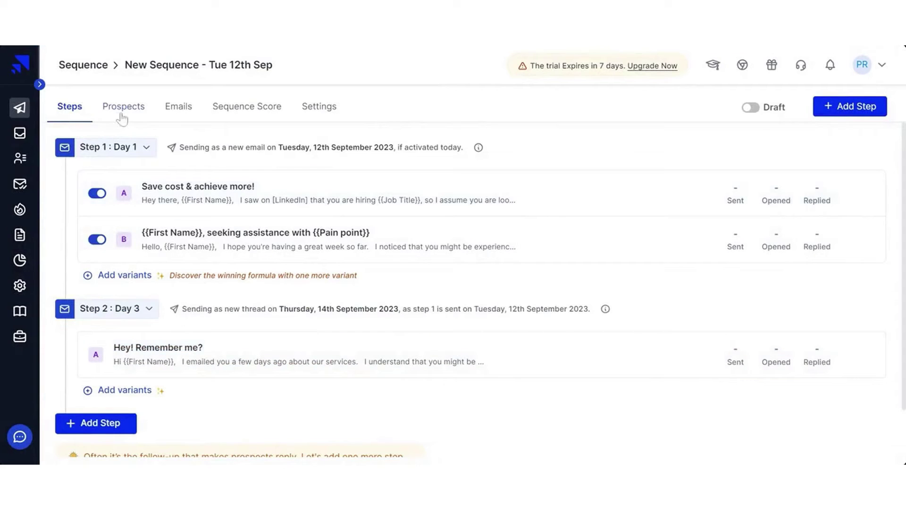
Import the nine prospects from the sample CSV, mapping fields and running email verification
left_click(119, 109)
left_click(452, 289)
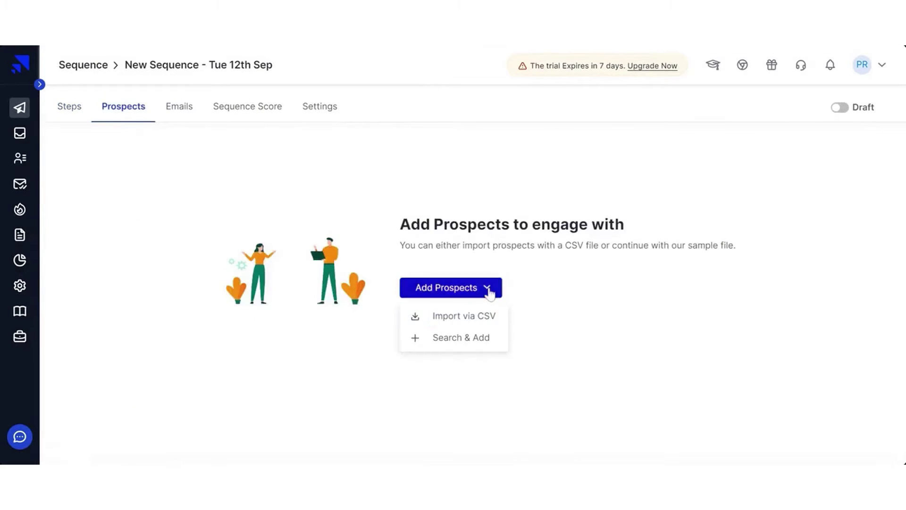
left_click(461, 317)
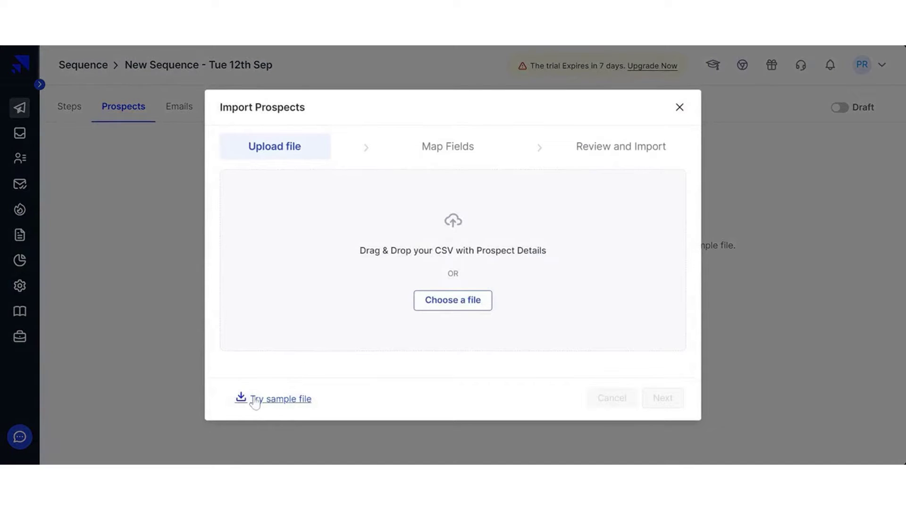
left_click(452, 299)
left_click(663, 397)
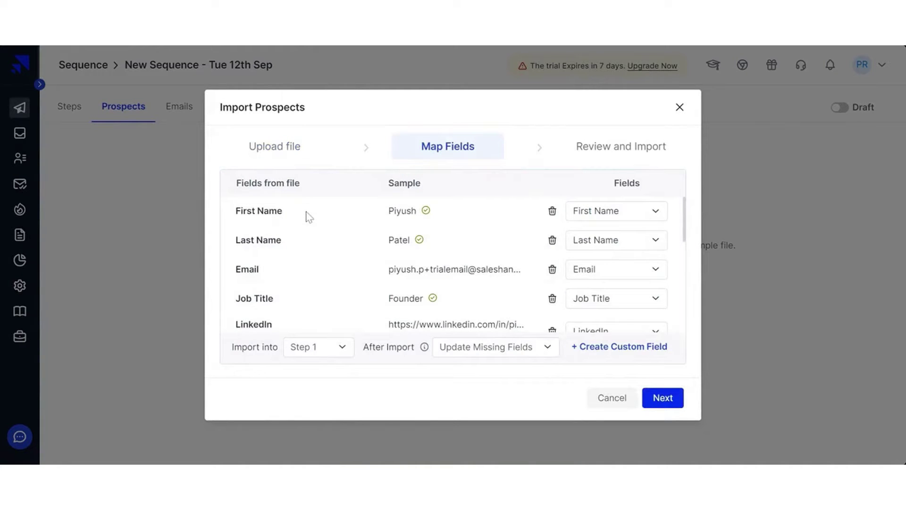
left_click_drag(238, 210, 398, 212)
left_click(279, 273)
left_click(663, 397)
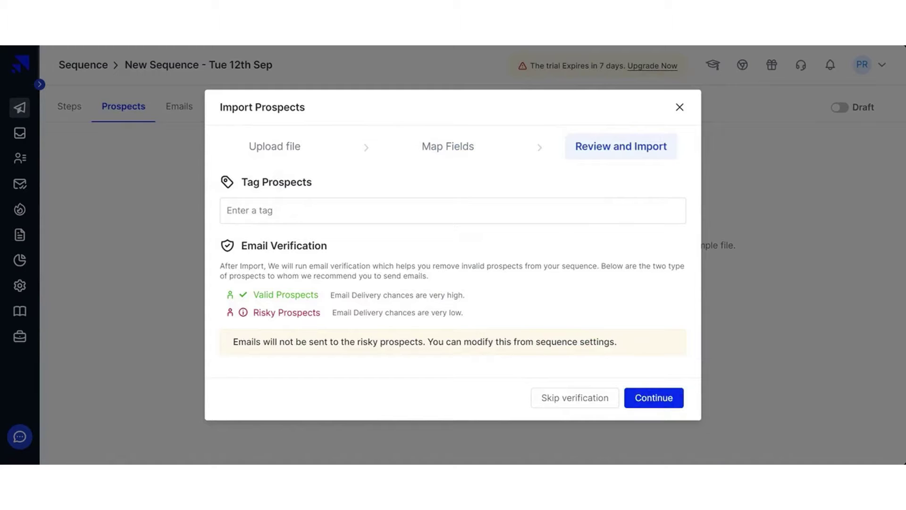
left_click(653, 397)
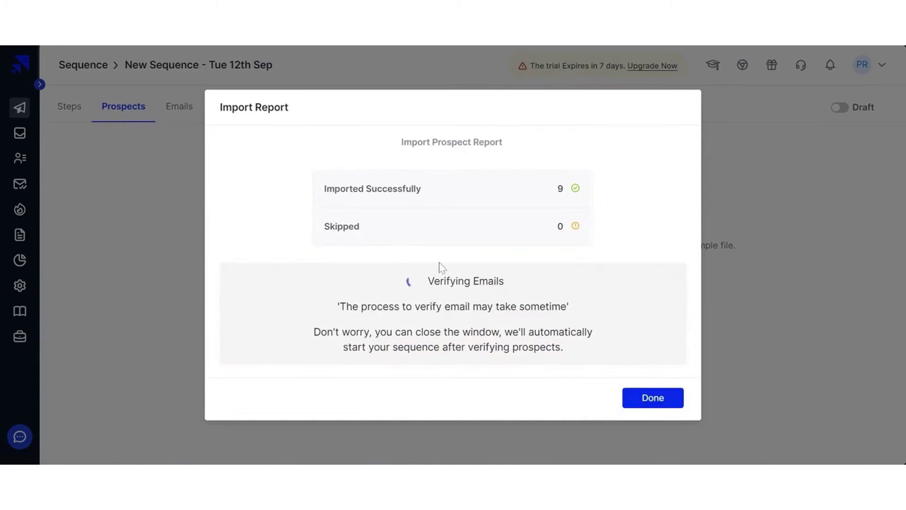
left_click(652, 397)
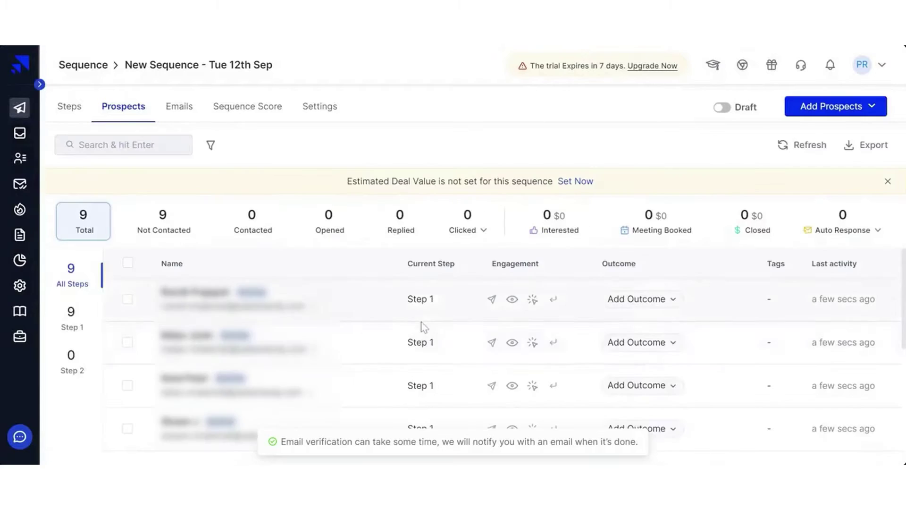
From the sequence settings, bring up the Select Account Type choices for a new sending account
left_click(325, 113)
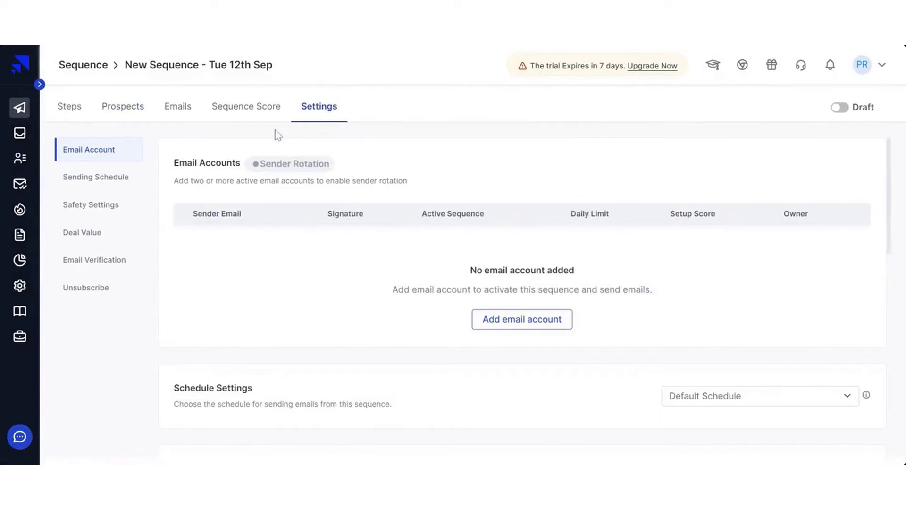
left_click(523, 322)
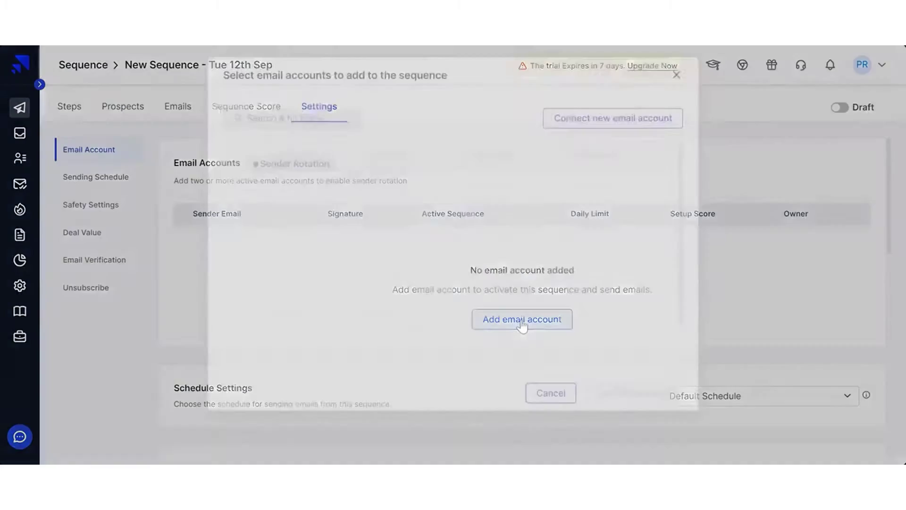
left_click(607, 139)
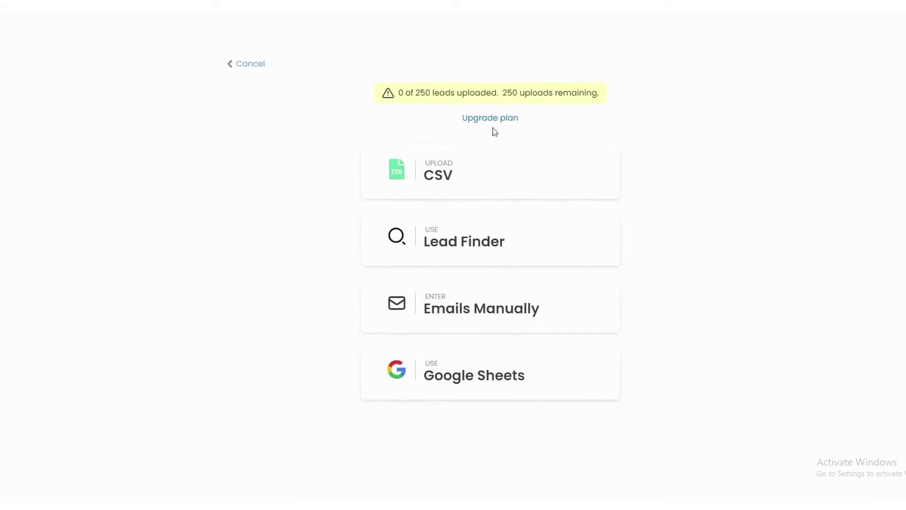
Cancel the lead upload and show the 'test' campaign's analytics
left_click(244, 63)
left_click(191, 75)
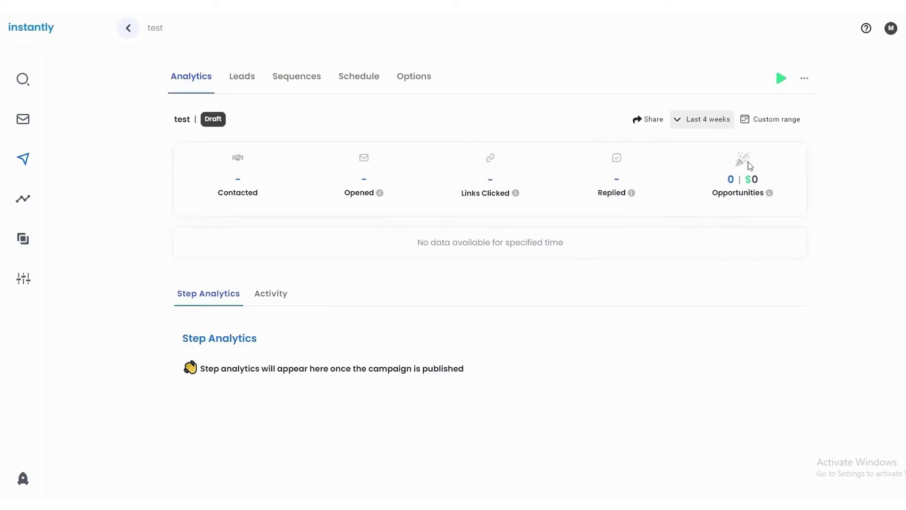
mouse_move(770, 194)
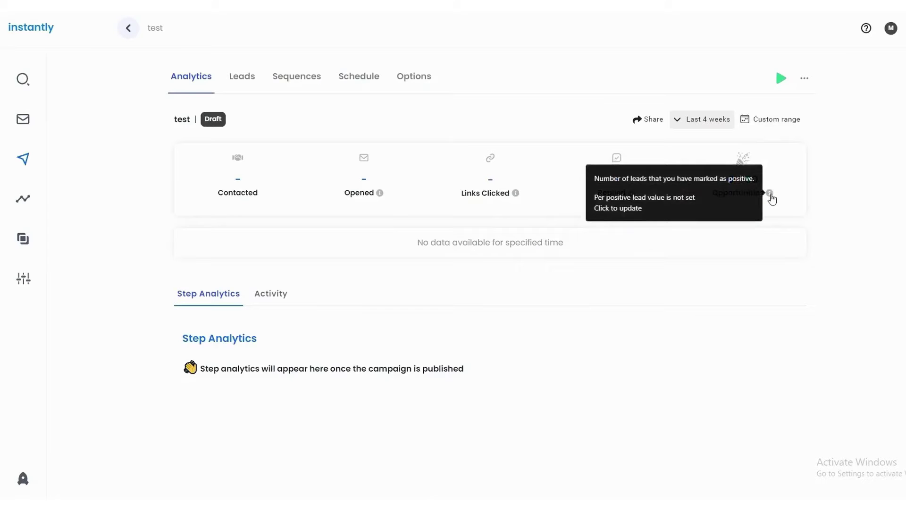
Set the positive-lead value to $500, then review activity and leads before opening Sequences
left_click(769, 194)
type("500")
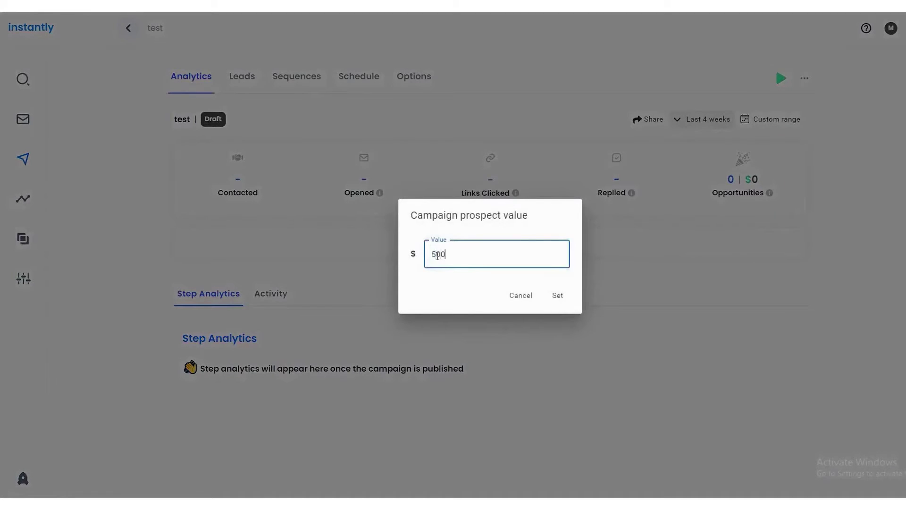
left_click(558, 296)
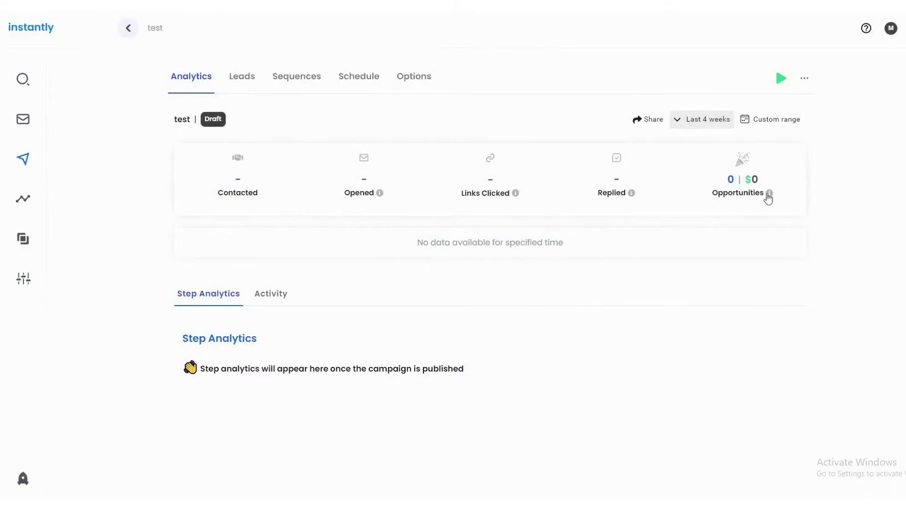
mouse_move(770, 193)
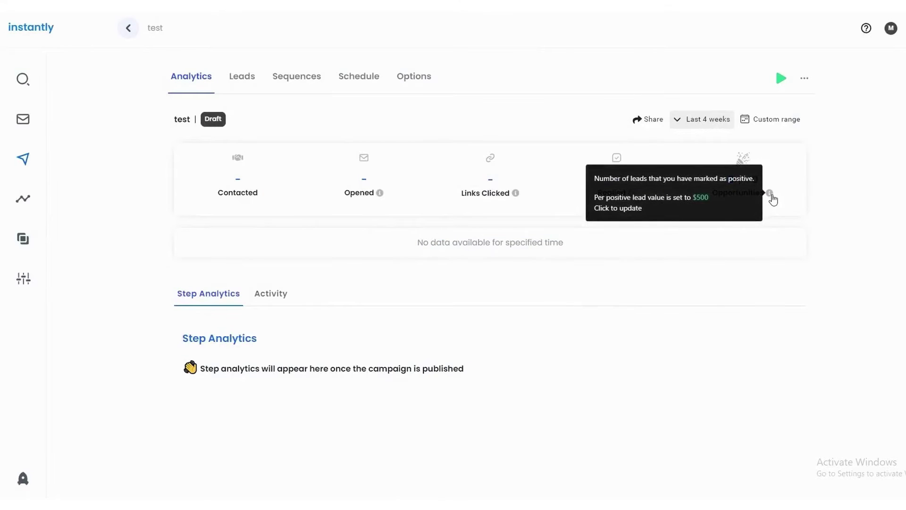
left_click(271, 293)
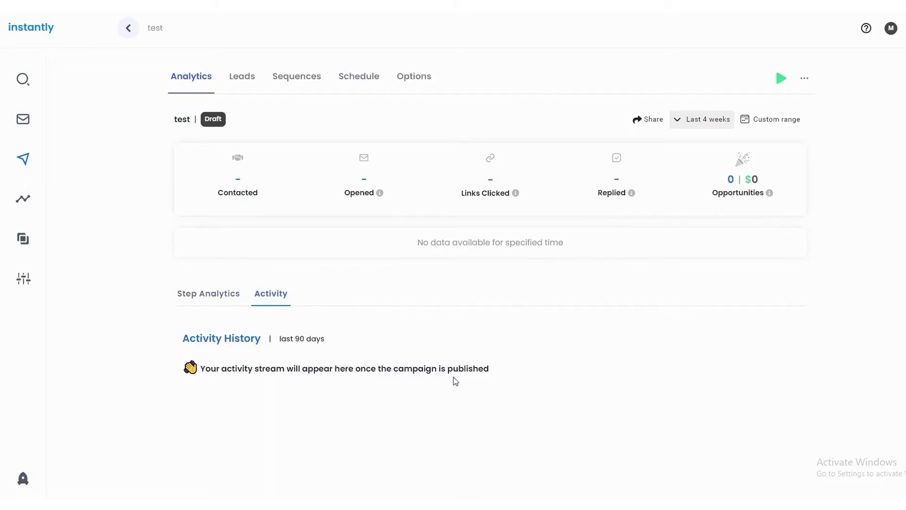
left_click(241, 76)
left_click(297, 76)
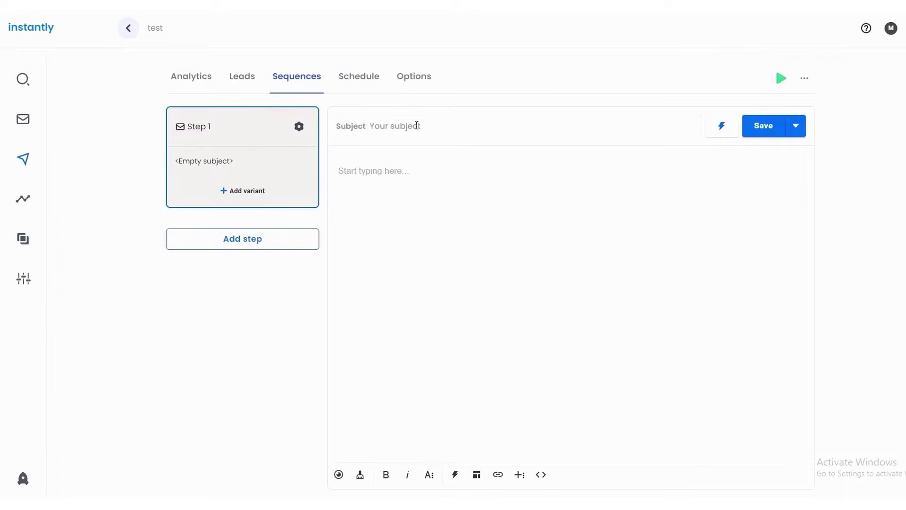
Add three more steps to the email sequence and check the sharing options
left_click(243, 239)
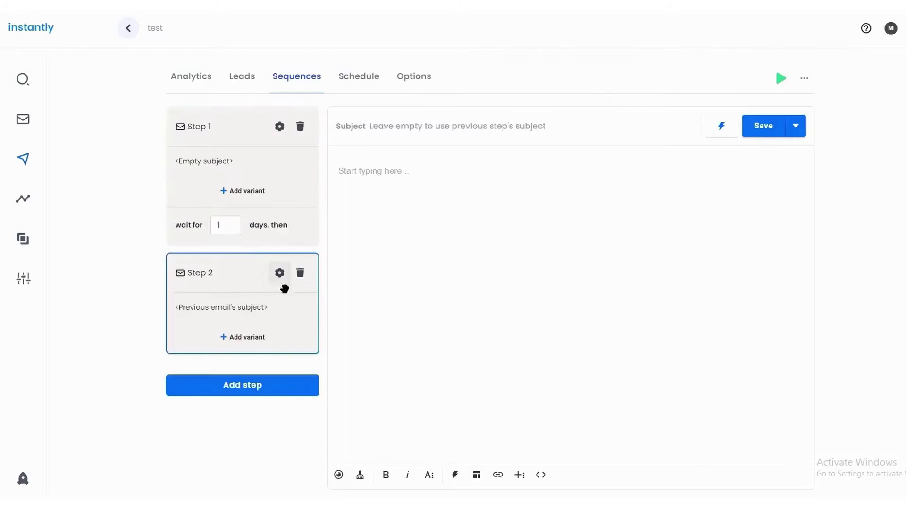
left_click(243, 382)
left_click(238, 478)
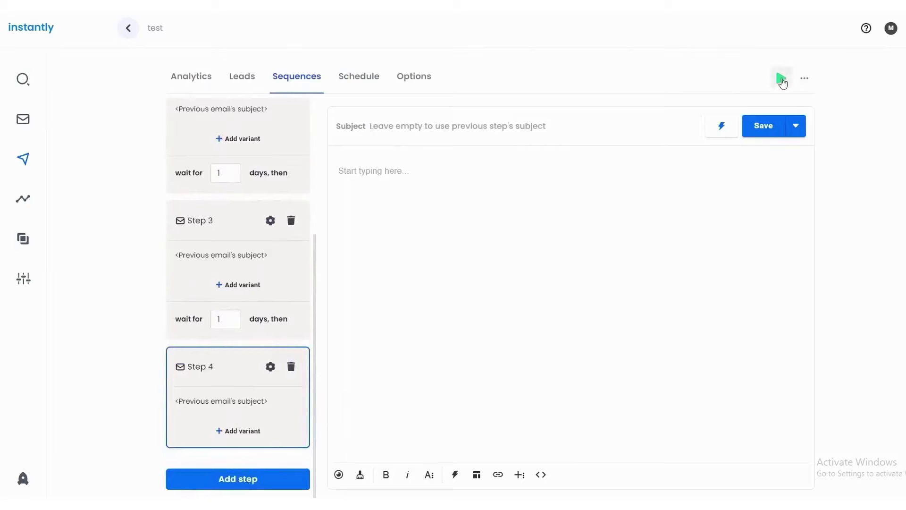
left_click(805, 78)
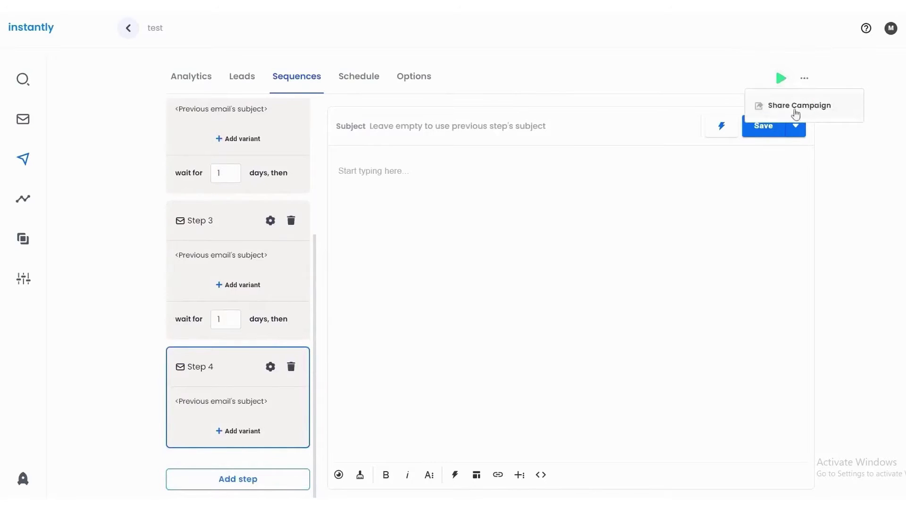
Schedule sending from 8:30 AM to 7:30 PM in Atlantic Time (Canada) and save it
left_click(359, 76)
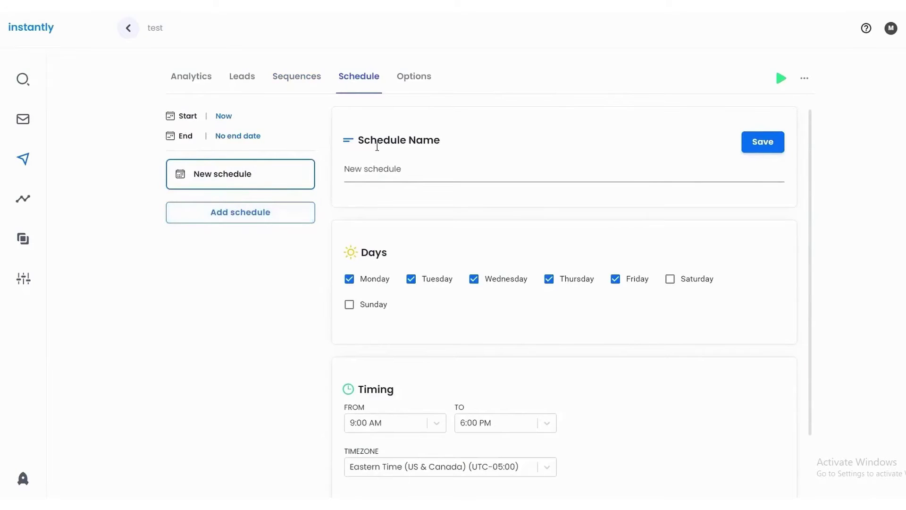
scroll(695, 152, "down", 2)
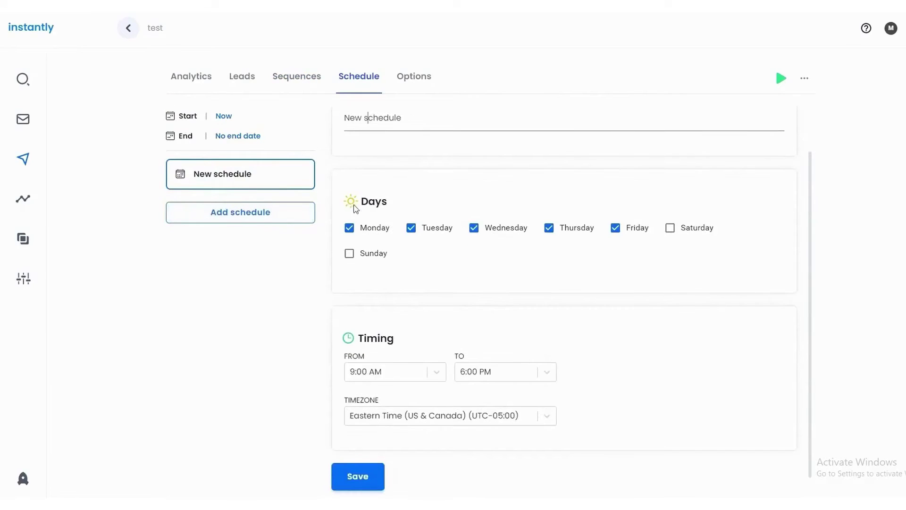
scroll(616, 235, "down", 1)
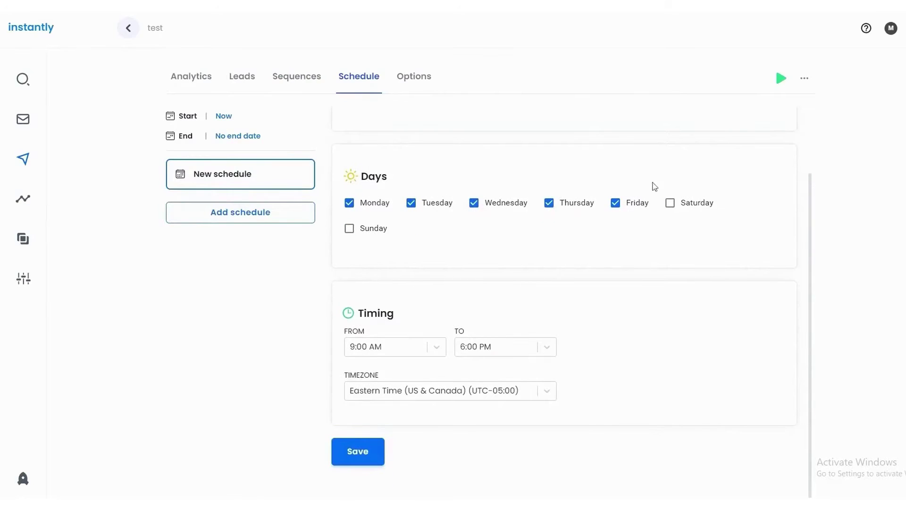
left_click(545, 348)
left_click(386, 346)
left_click(369, 231)
left_click(515, 347)
scroll(484, 263, "down", 2)
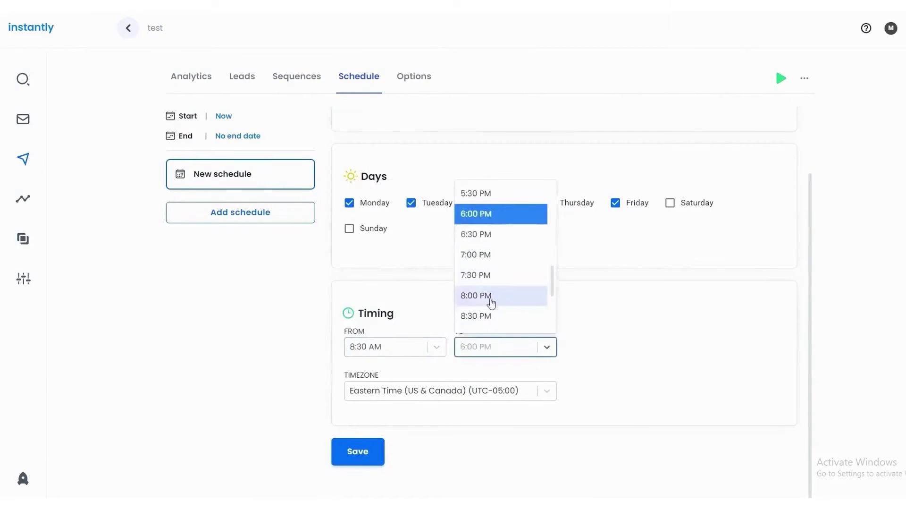
left_click(488, 277)
left_click(468, 390)
scroll(448, 343, "down", 3)
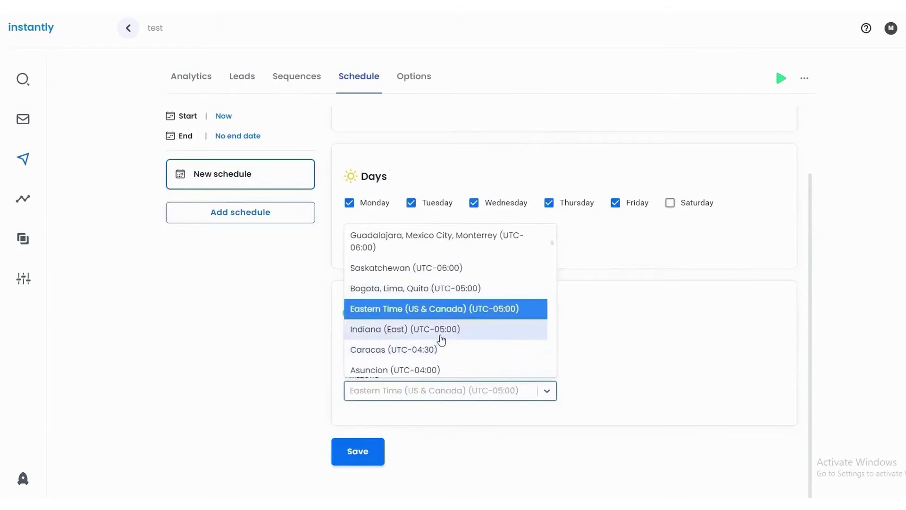
left_click(426, 339)
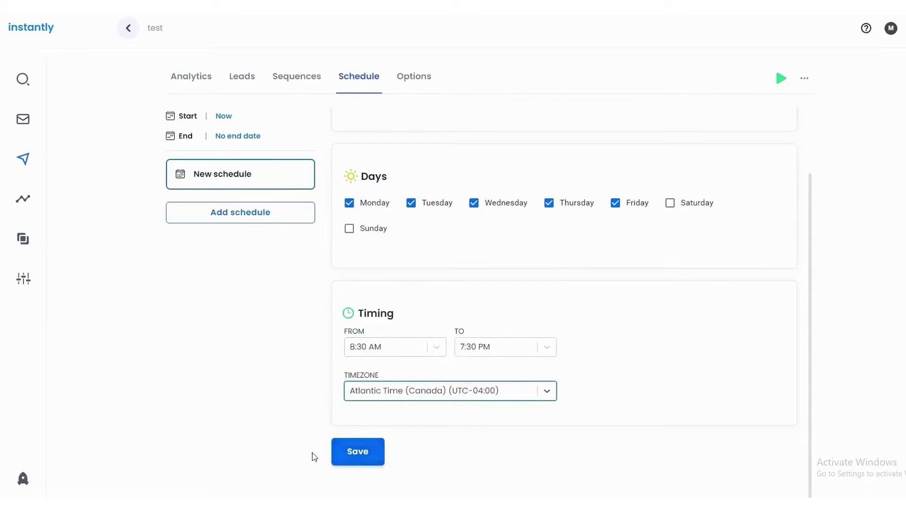
left_click(358, 451)
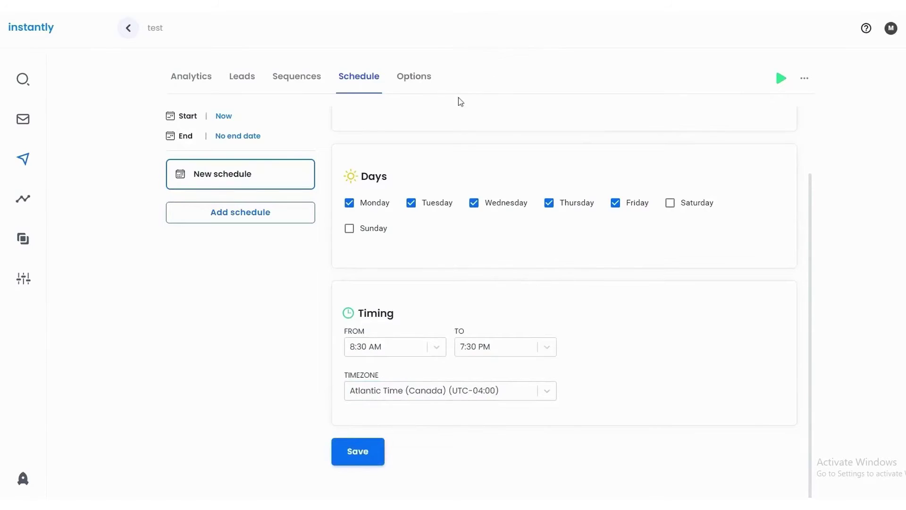
left_click(414, 76)
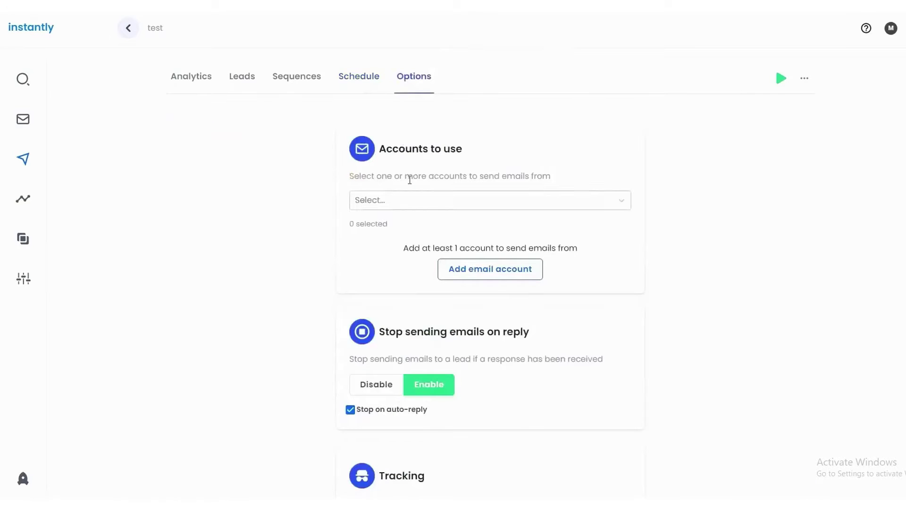
Check sending accounts and keep stop-on-reply and stop-on-auto-reply switched on
left_click(410, 199)
left_click(421, 201)
scroll(428, 259, "down", 2)
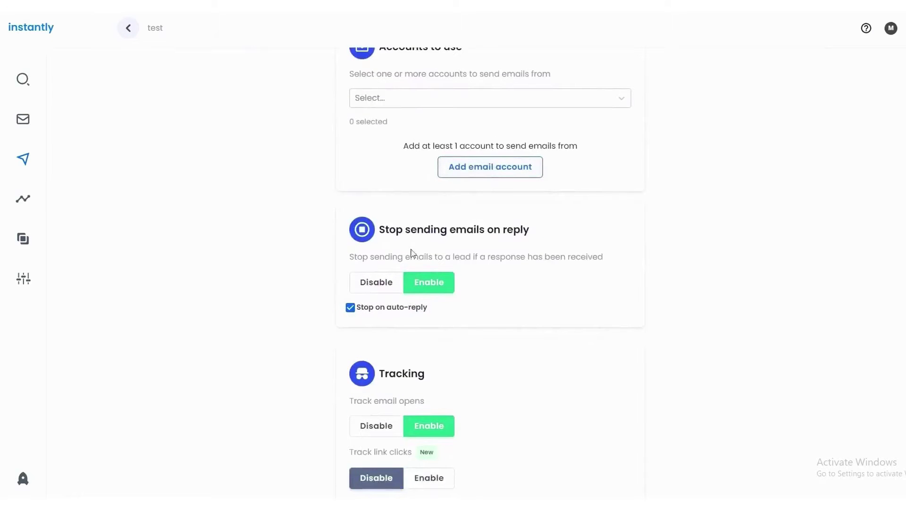
left_click(376, 282)
left_click(428, 282)
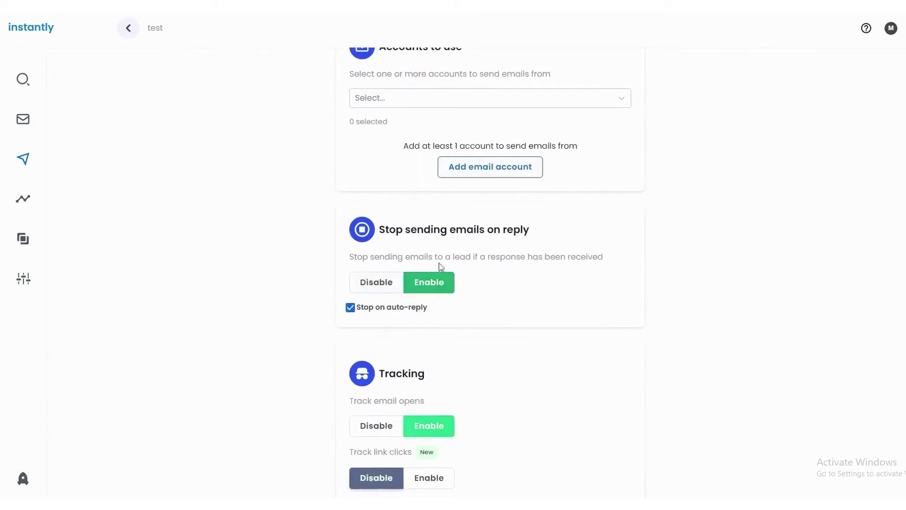
scroll(582, 259, "down", 1)
left_click(350, 255)
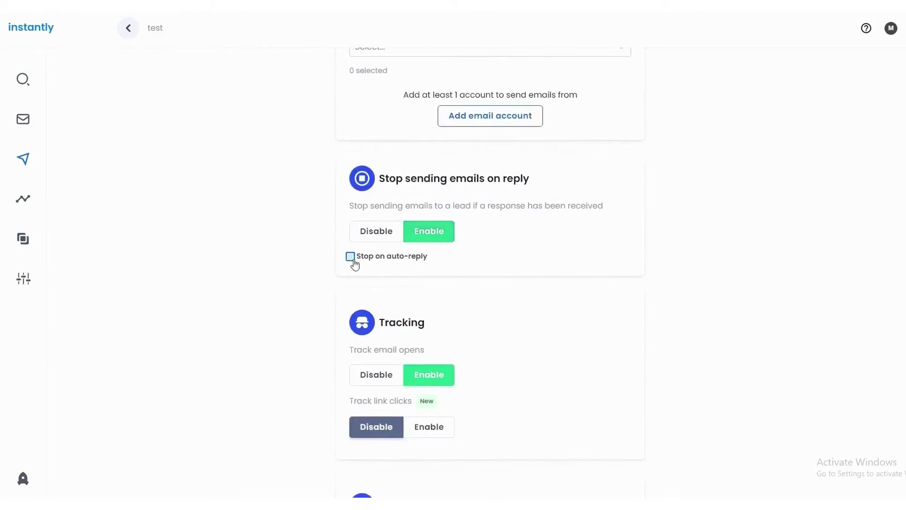
scroll(534, 256, "down", 1)
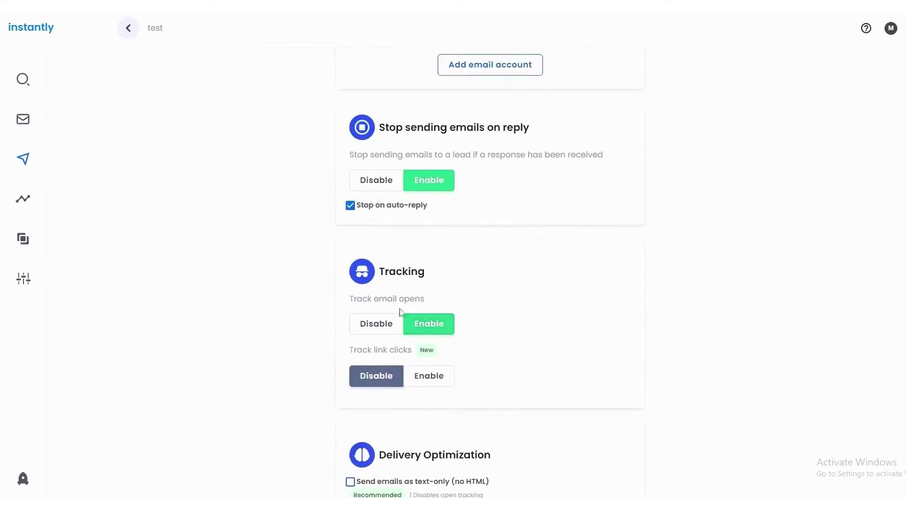
Enable link-click tracking, keep HTML emails, and clear the 200 daily limit for 1000
left_click(428, 376)
scroll(364, 312, "down", 1)
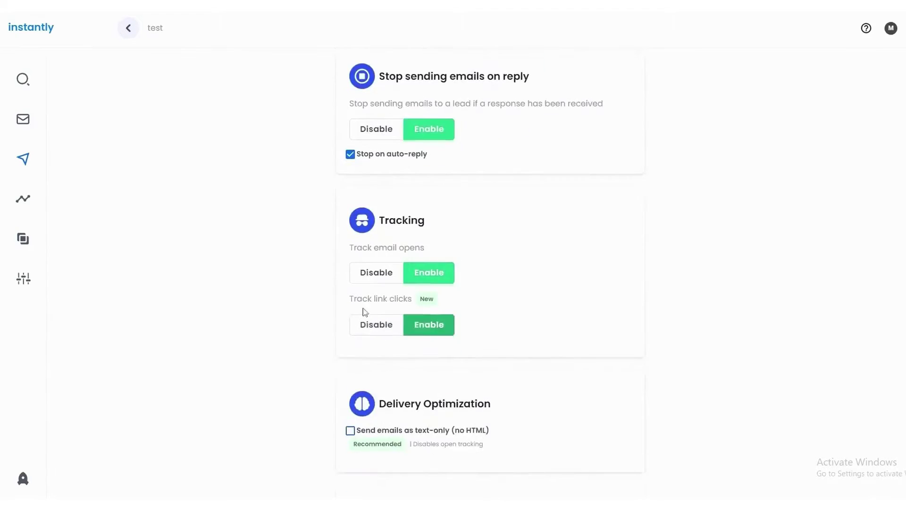
scroll(448, 299, "down", 1)
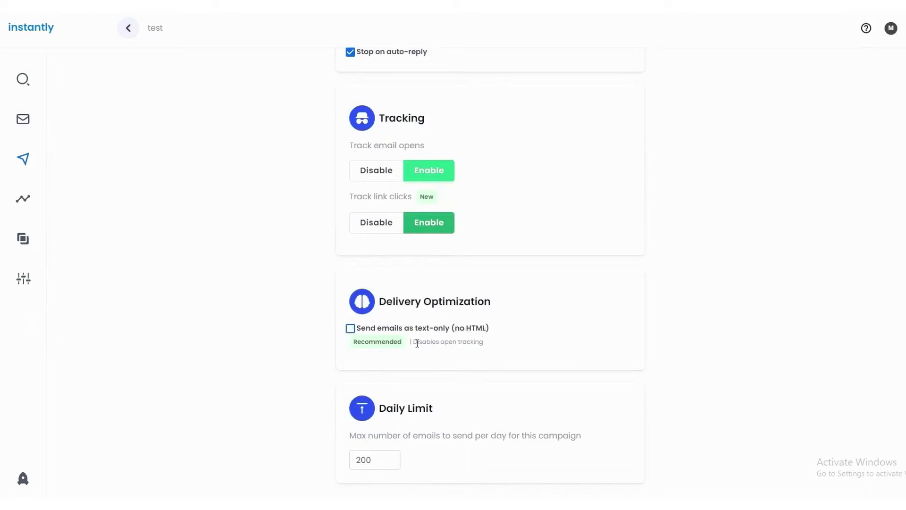
left_click(351, 328)
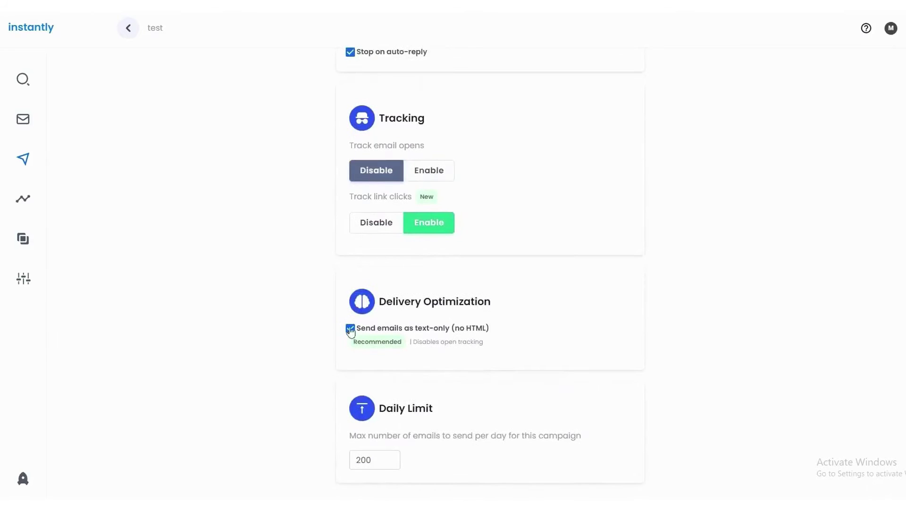
left_click(350, 329)
left_click(428, 170)
scroll(410, 301, "down", 1)
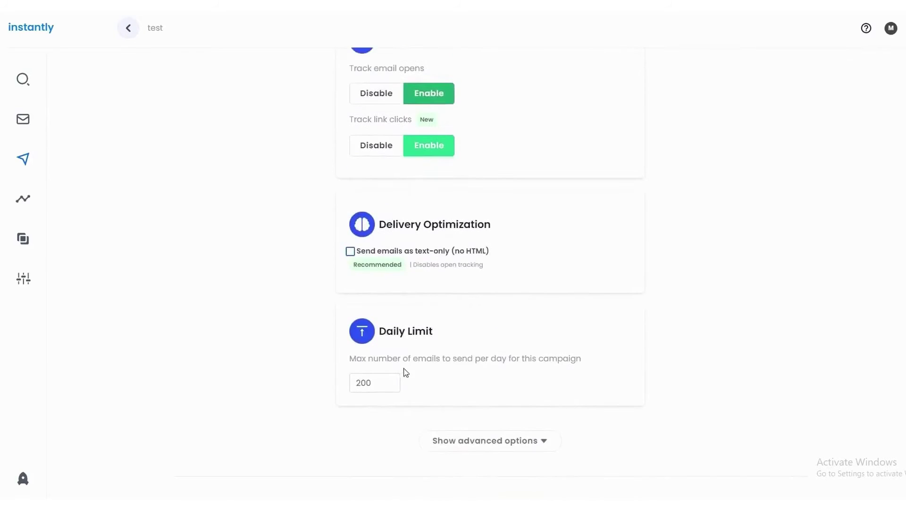
triple_click(392, 383)
key("BackSpace")
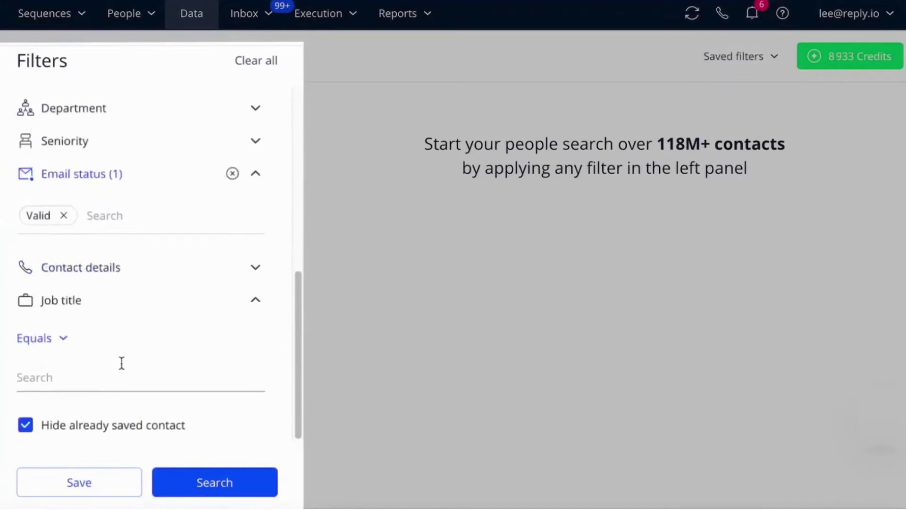
Search for Chief Executive Officer contacts and move the first result into New prospects
left_click(112, 323)
left_click(234, 480)
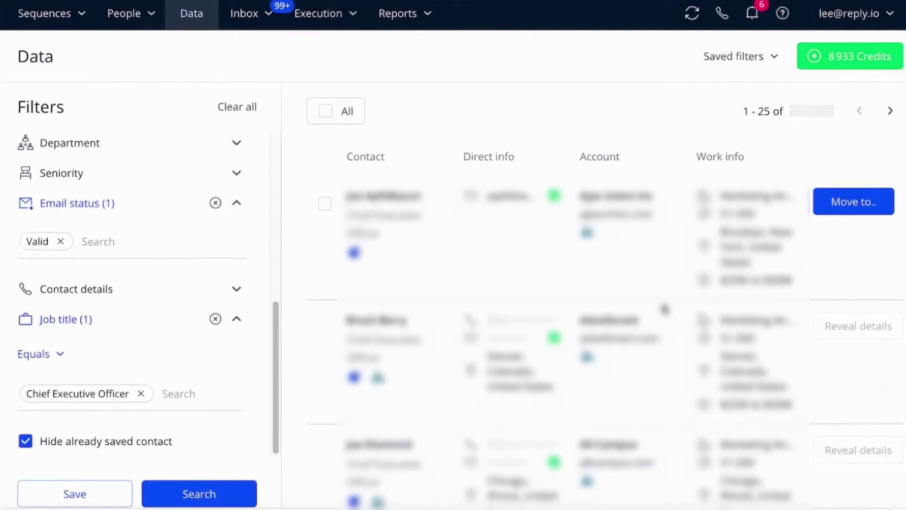
left_click(324, 205)
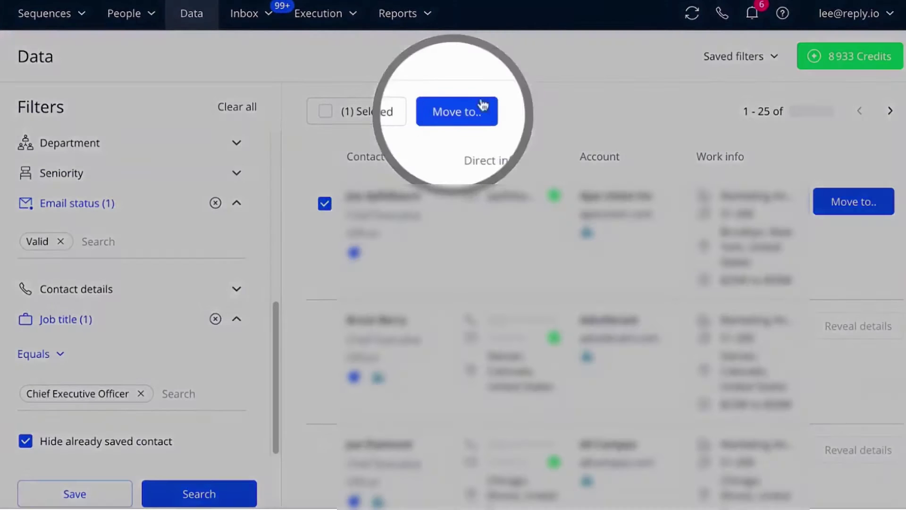
left_click(457, 110)
left_click(413, 224)
left_click(318, 285)
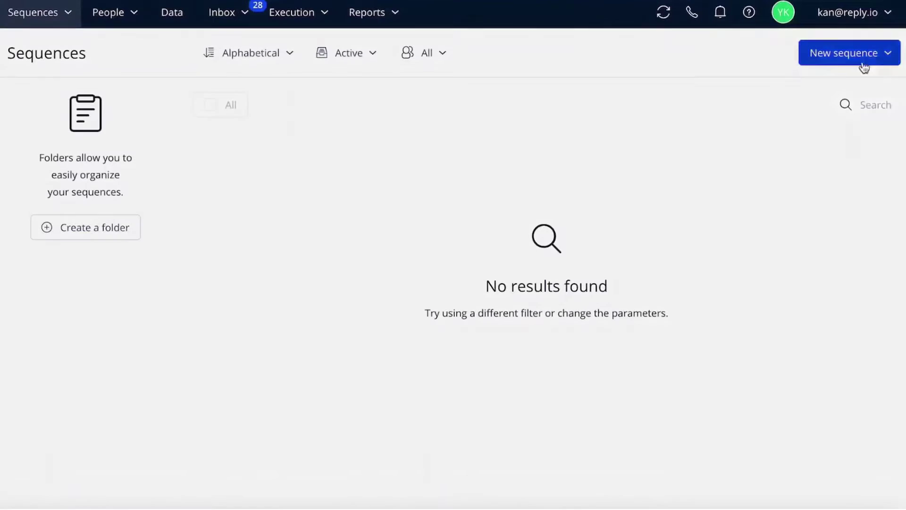
Start a new AI-generated ('From magic') sequence
left_click(849, 52)
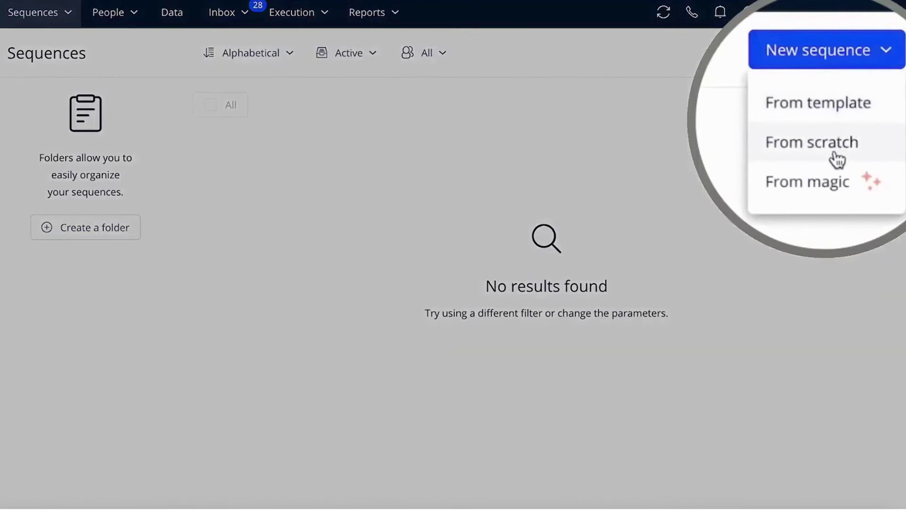
key("Escape")
left_click(829, 52)
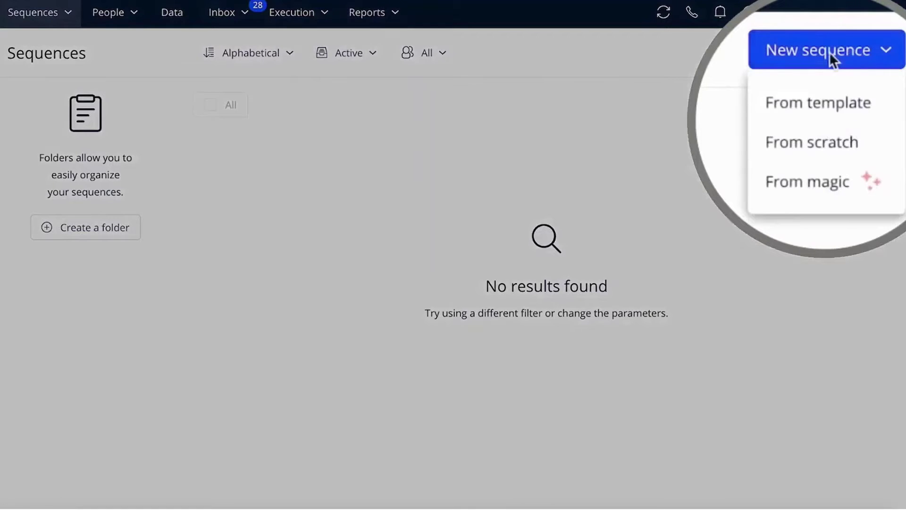
left_click(807, 182)
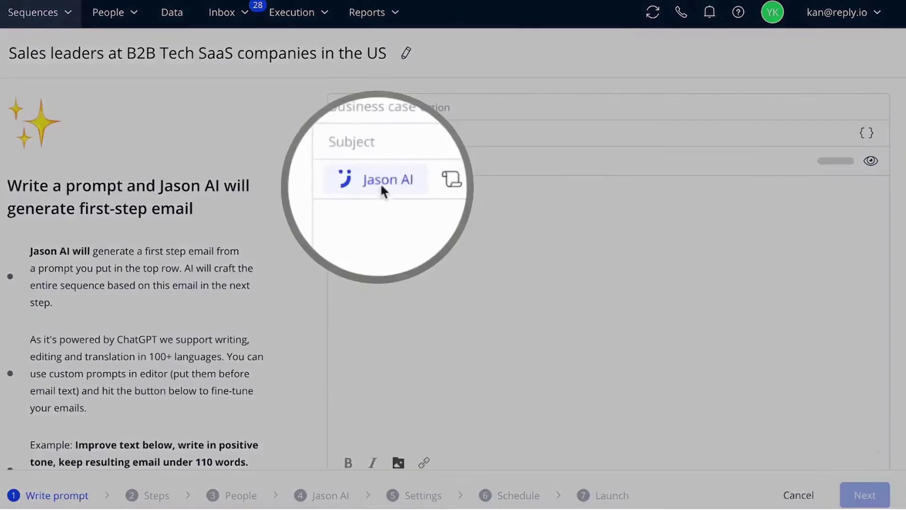
Have Jason AI draft the first email for US B2B Tech SaaS sales leaders, then review Steps
left_click(383, 161)
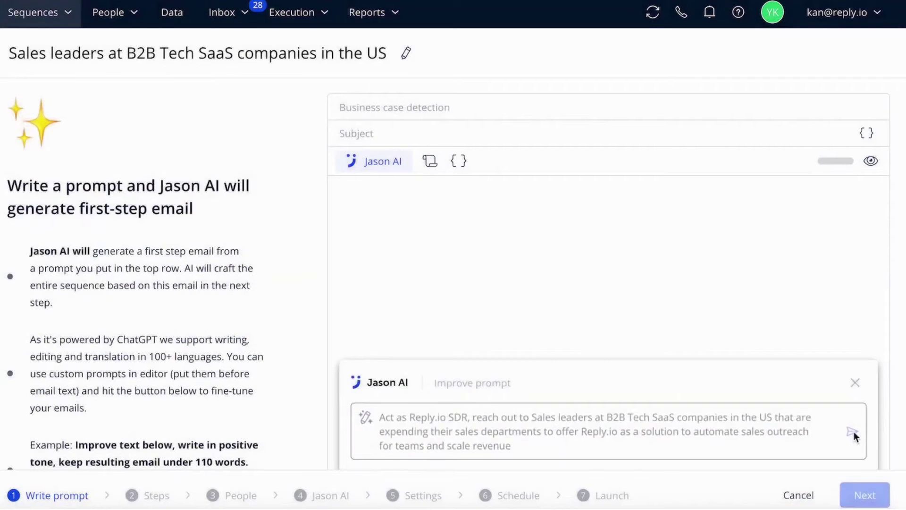
left_click(853, 431)
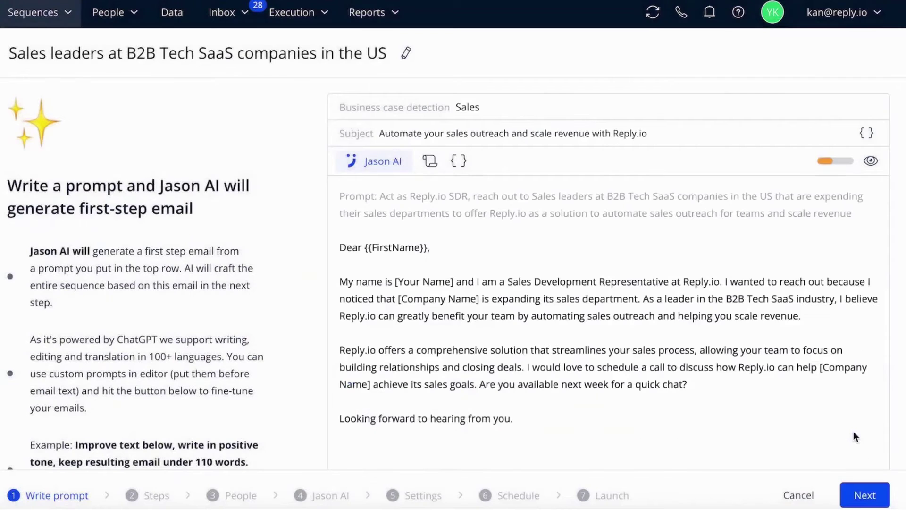
left_click(864, 494)
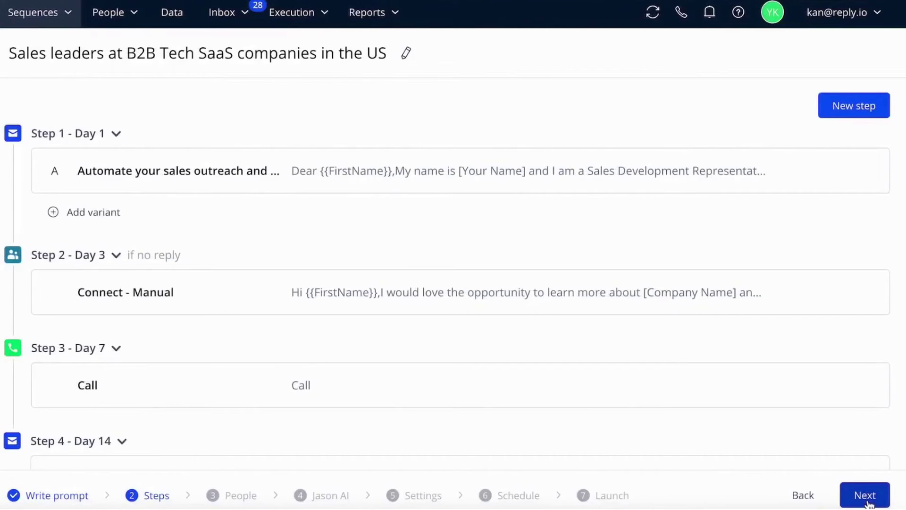
Add a sign-off with the ContactOwner.FirstName variable to the first email
left_click(156, 171)
left_click(324, 389)
key("Return")
type("Best regards,")
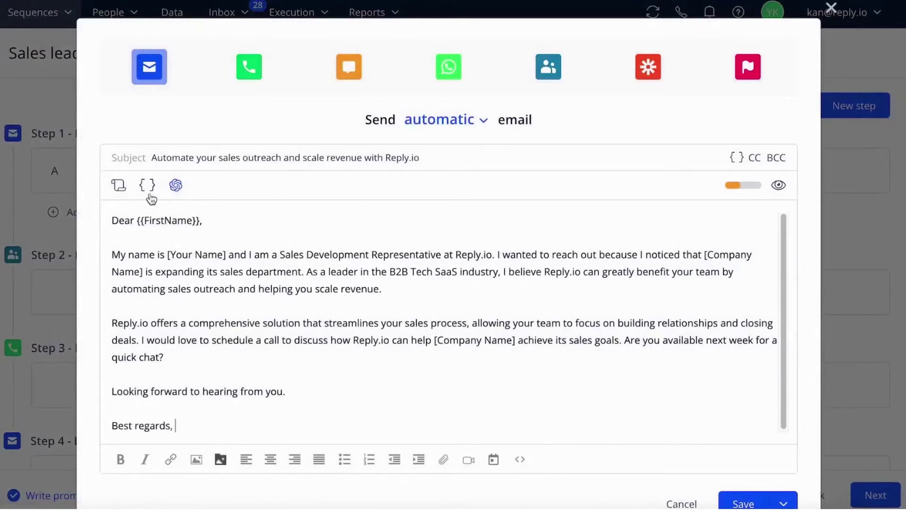
left_click(147, 185)
left_click(150, 278)
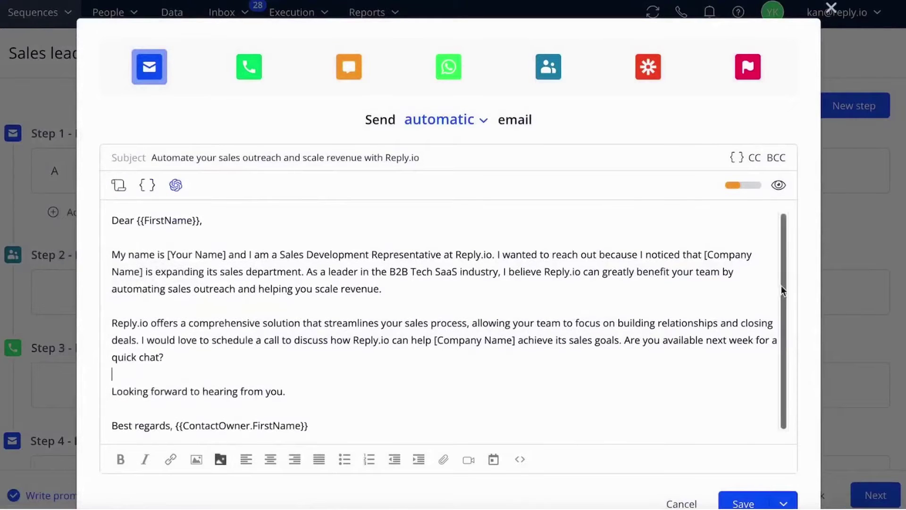
Have the AI writing assistant rewrite the email in Spanish
left_click(112, 219)
type("Rewrite text in Spanish but do not change the variables")
key("Return")
key("Return")
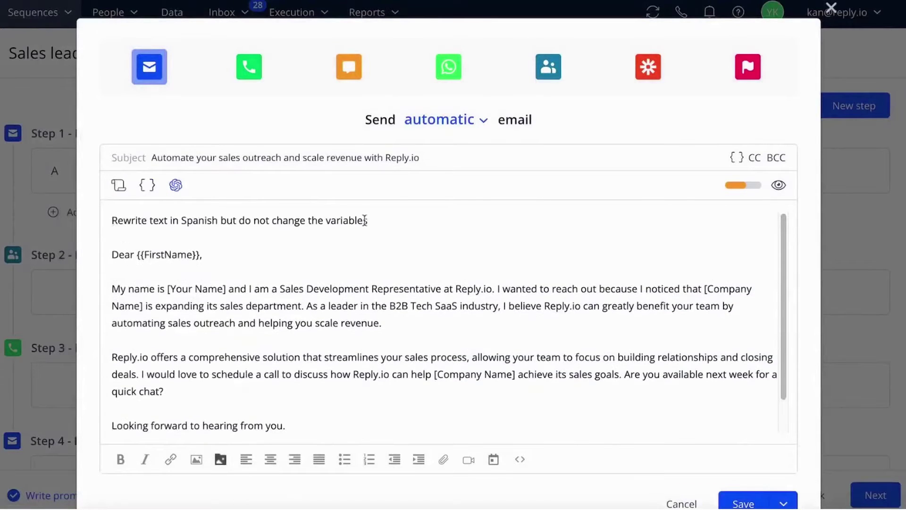
left_click(176, 185)
left_click(213, 216)
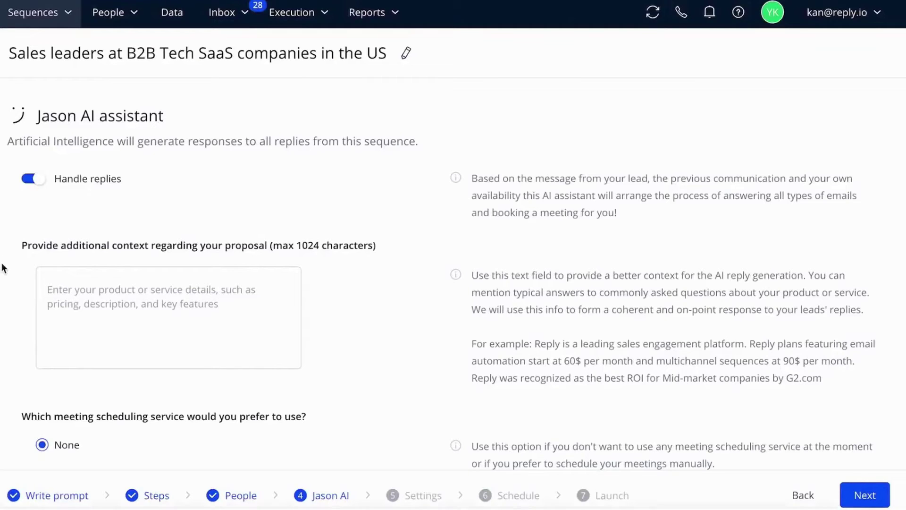
Paste the product description into the AI assistant's context box
left_click(67, 297)
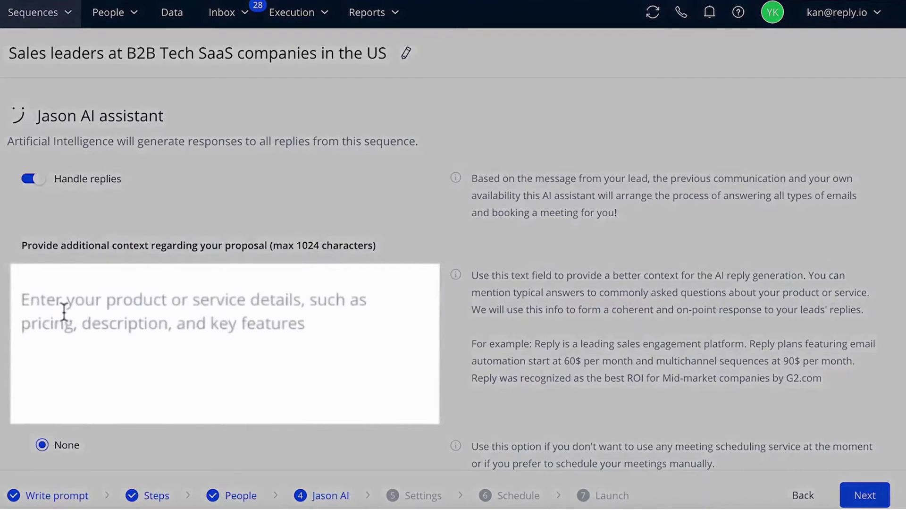
key("ctrl+v")
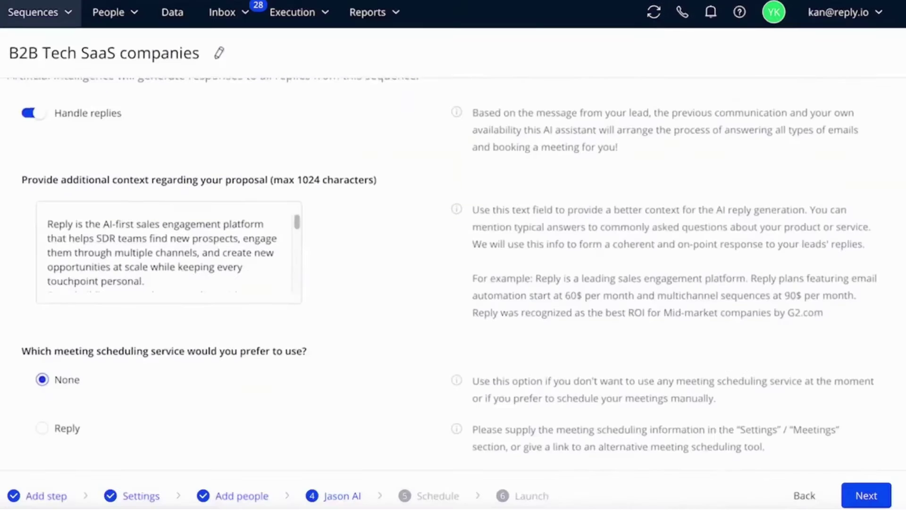
scroll(453, 284, "down", 3)
left_click(865, 495)
scroll(829, 305, "up", 3)
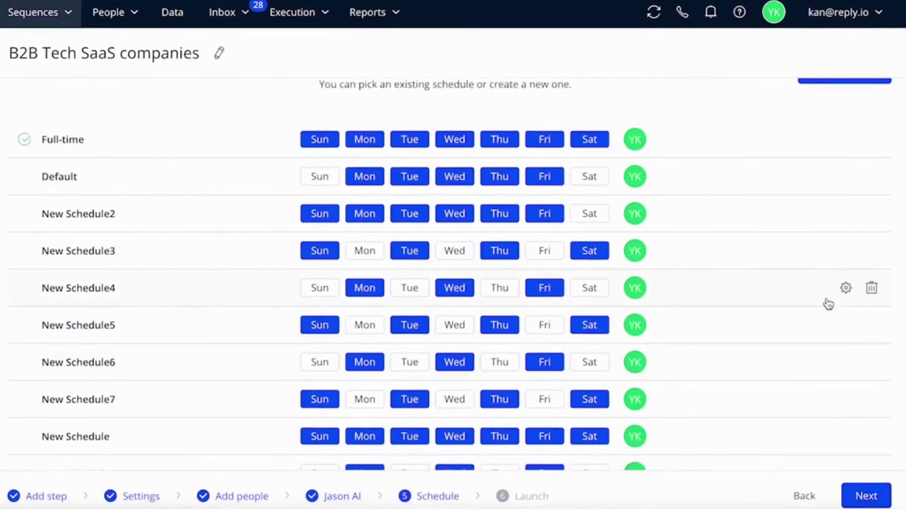
Choose the Default sending schedule and start a new sequence from scratch
left_click(363, 177)
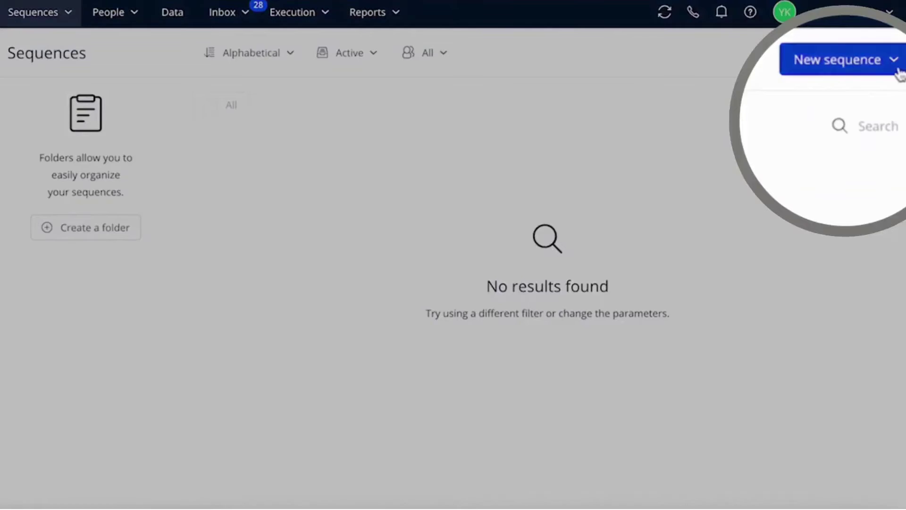
left_click(841, 53)
left_click(832, 136)
scroll(453, 283, "down", 3)
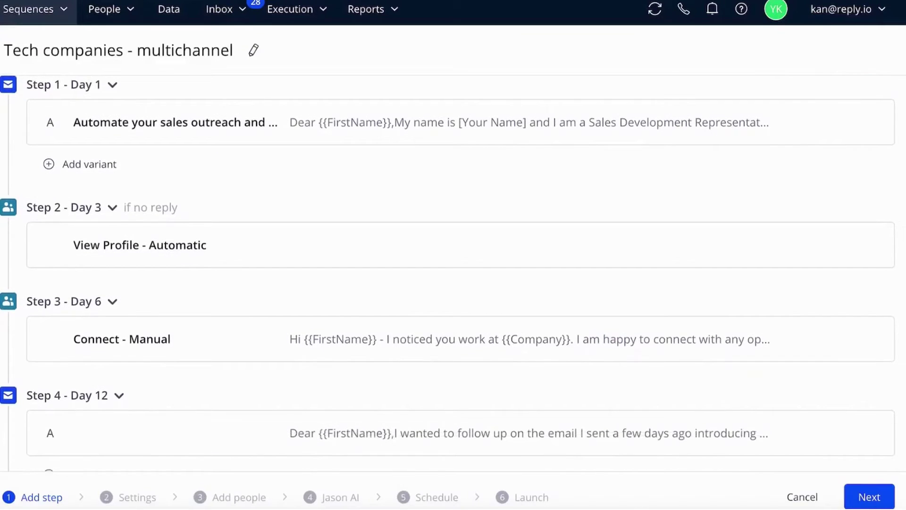
scroll(453, 283, "down", 4)
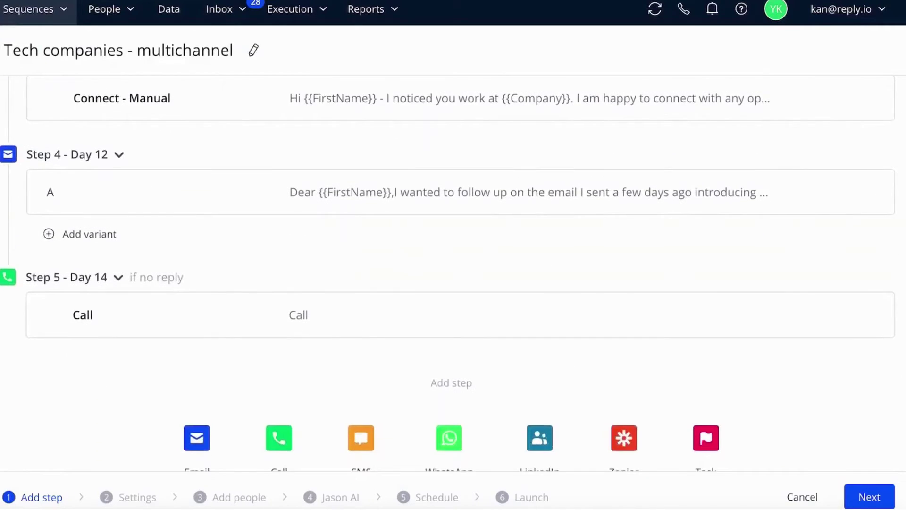
scroll(453, 283, "up", 5)
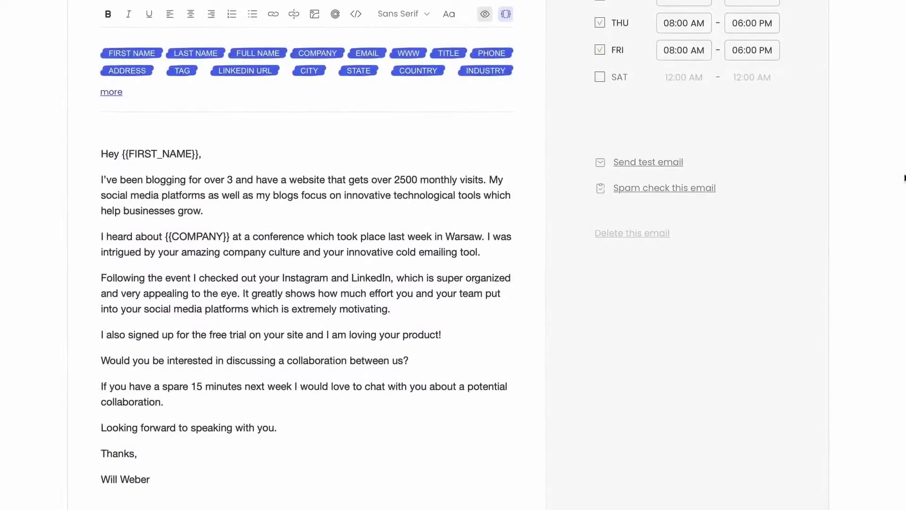
scroll(857, 180, "down", 3)
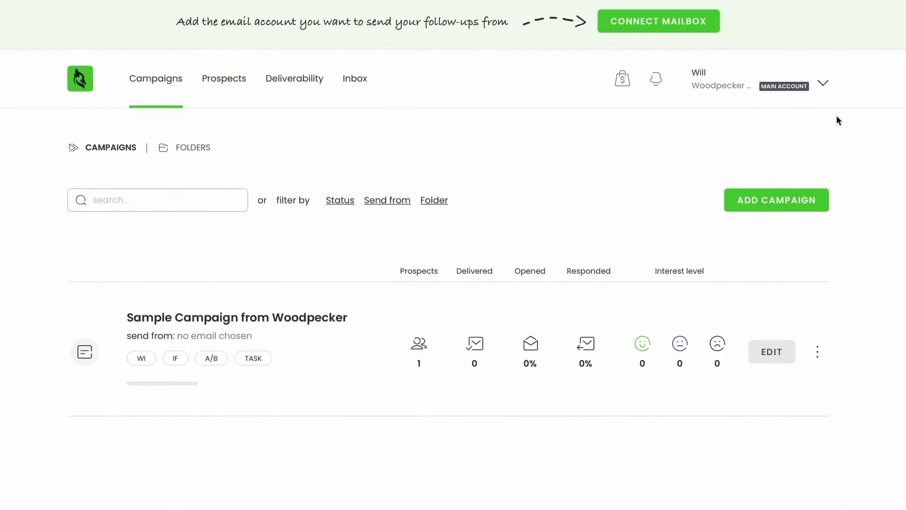
Set the campaign's second email to stop sending at 04:00 PM on Fridays
left_click(710, 32)
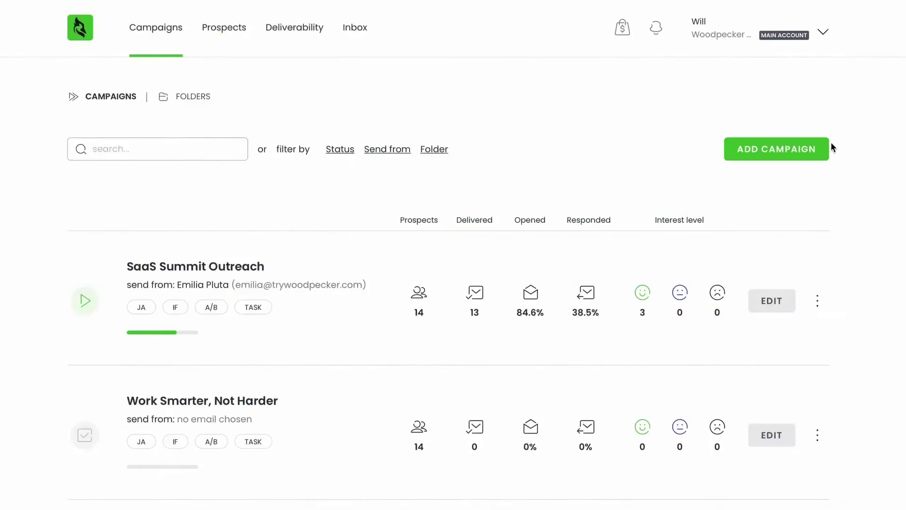
left_click(824, 157)
scroll(453, 283, "down", 10)
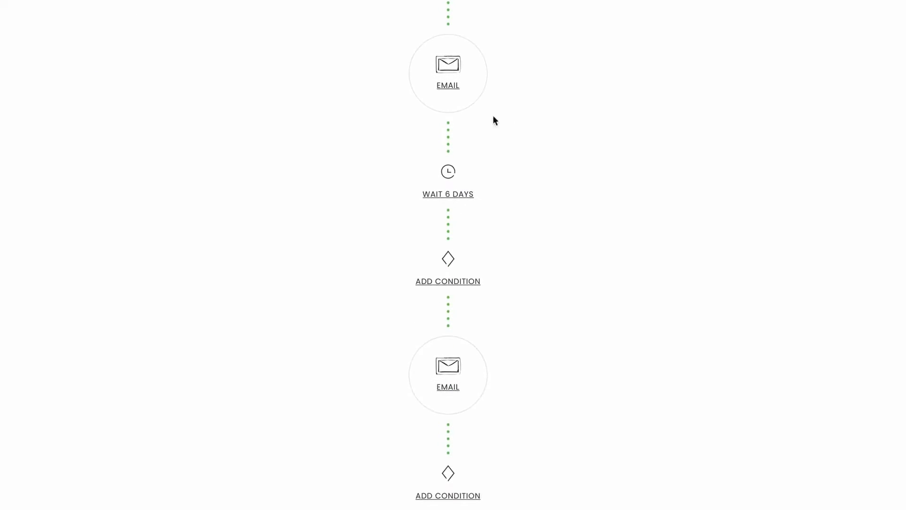
left_click(471, 370)
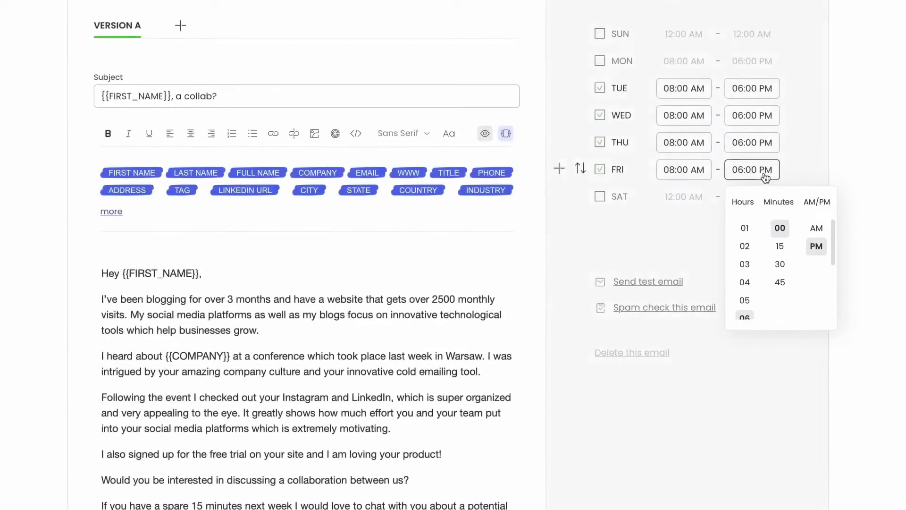
left_click(745, 283)
left_click(682, 241)
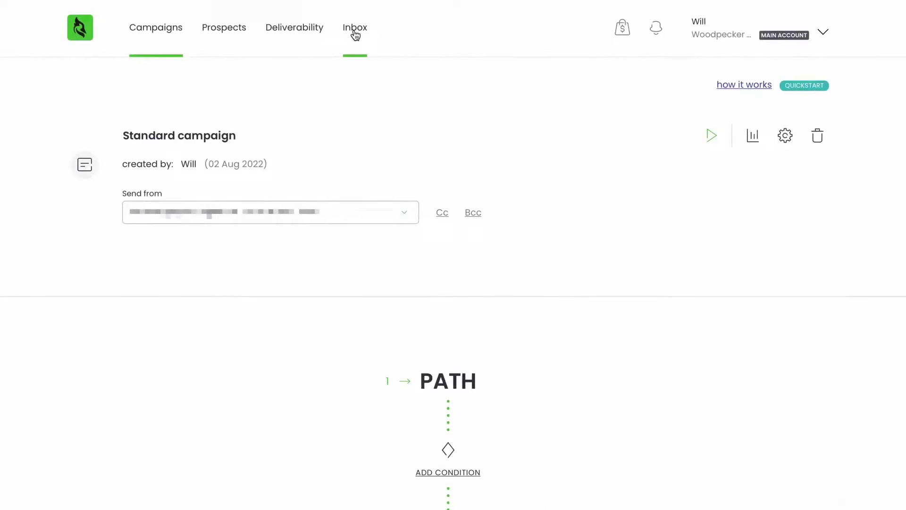
Go to the Woodpecker inbox
left_click(355, 30)
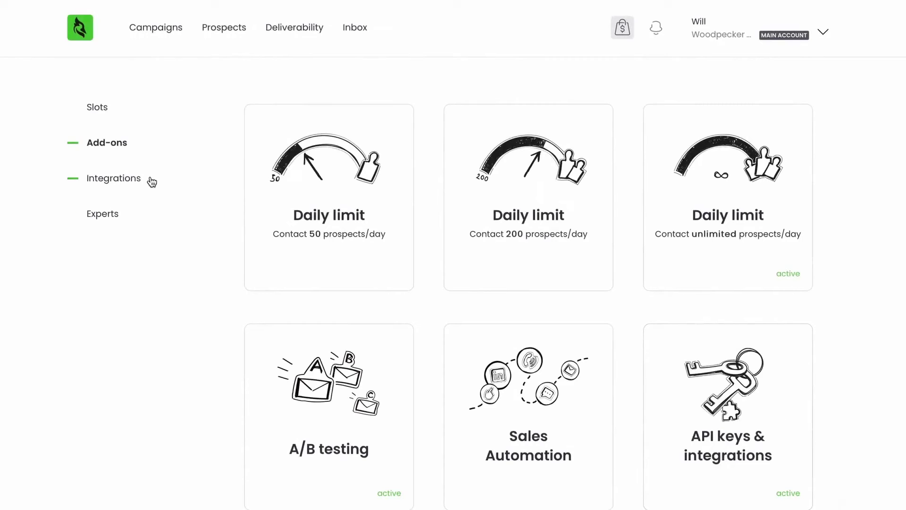
Visit Integrations > Lead generation, then expand the campaign's 14 prospects
left_click(113, 177)
left_click(120, 232)
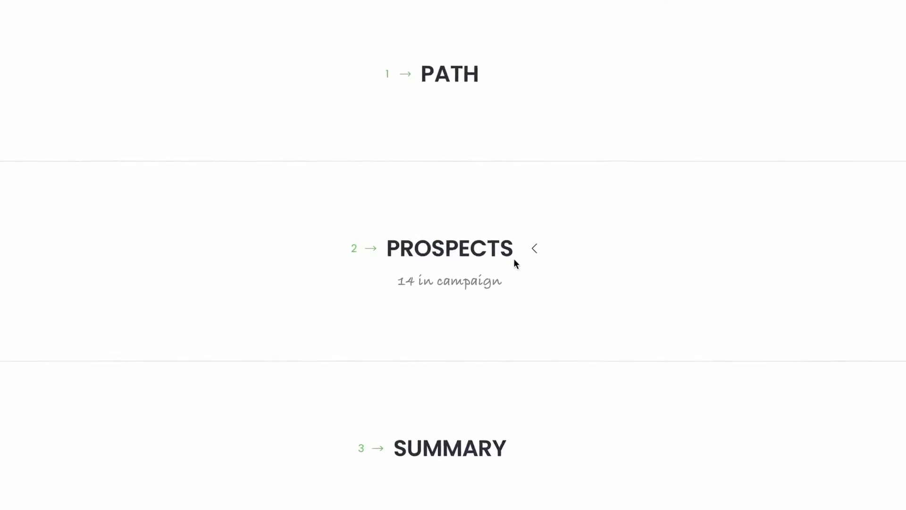
left_click(513, 255)
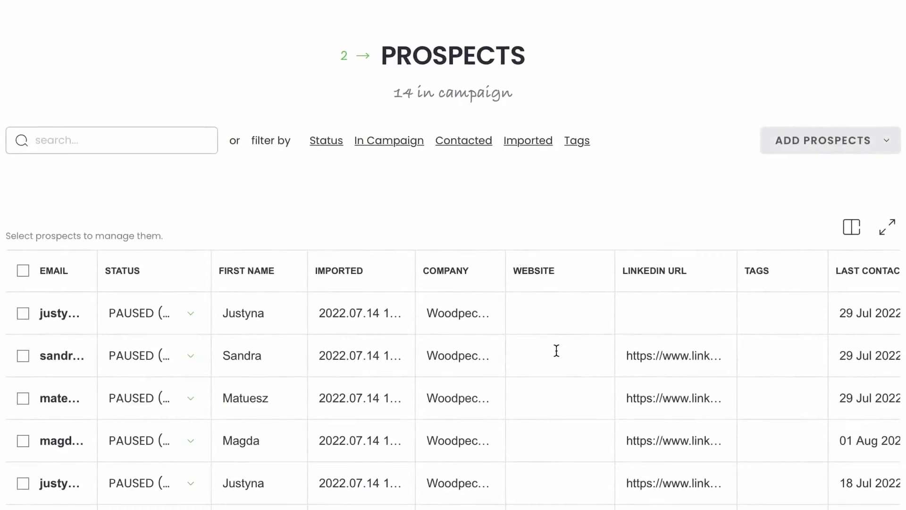
scroll(557, 351, "right", 4)
scroll(557, 351, "right", 2)
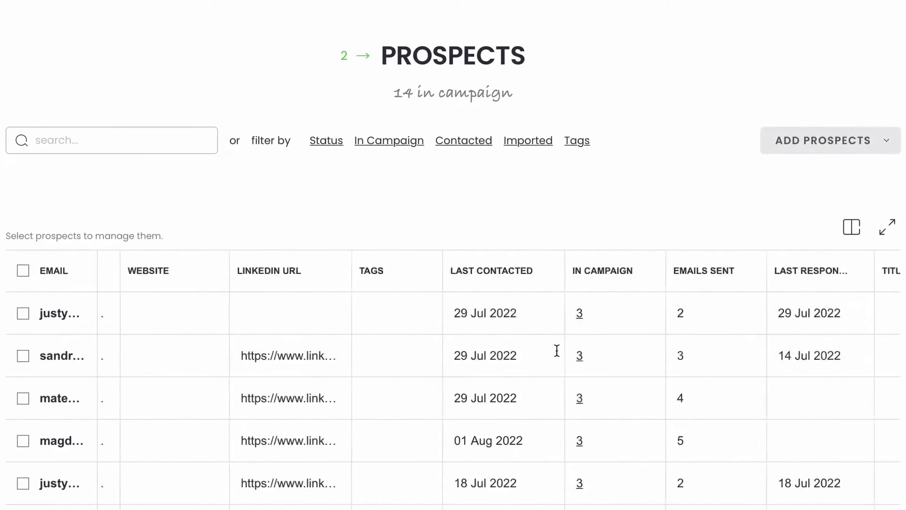
scroll(556, 351, "right", 4)
scroll(556, 351, "right", 4)
scroll(556, 352, "right", 4)
scroll(556, 351, "right", 4)
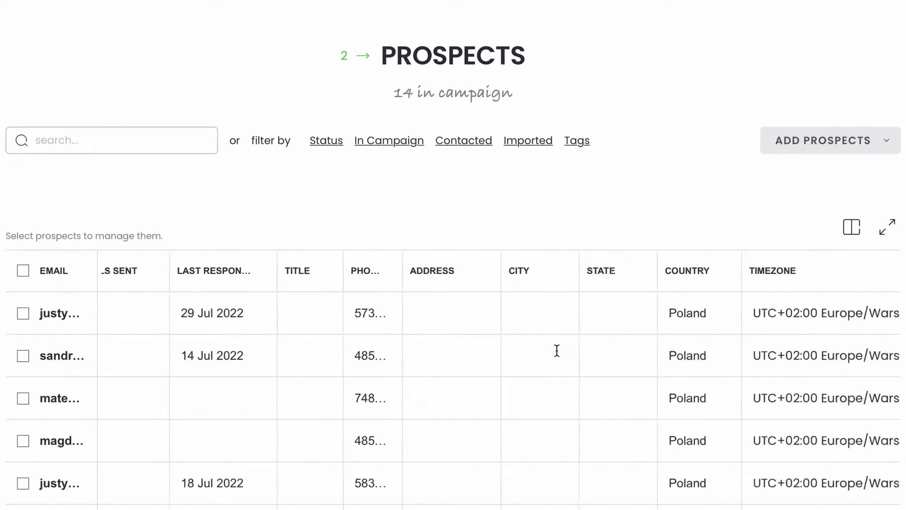
scroll(557, 352, "right", 4)
scroll(557, 352, "right", 4)
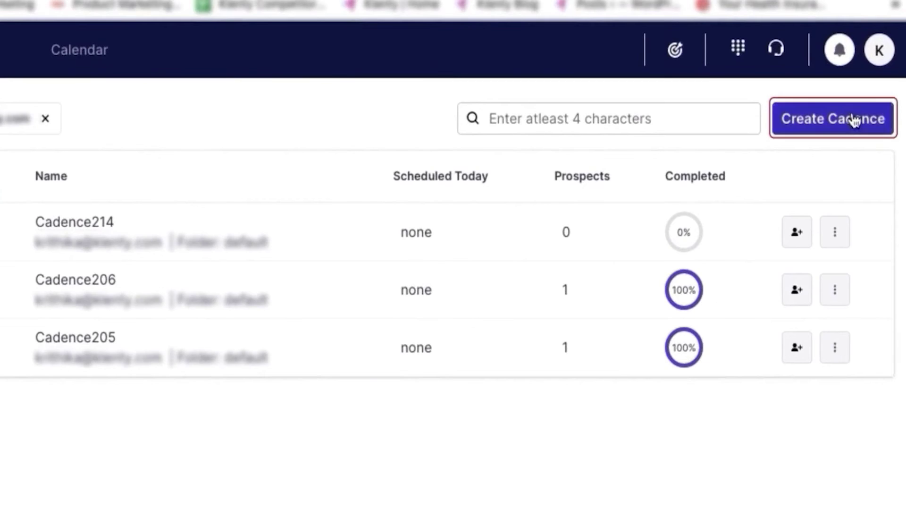
Create a cadence with a LinkedIn task step and add prospects from existing ones
left_click(855, 118)
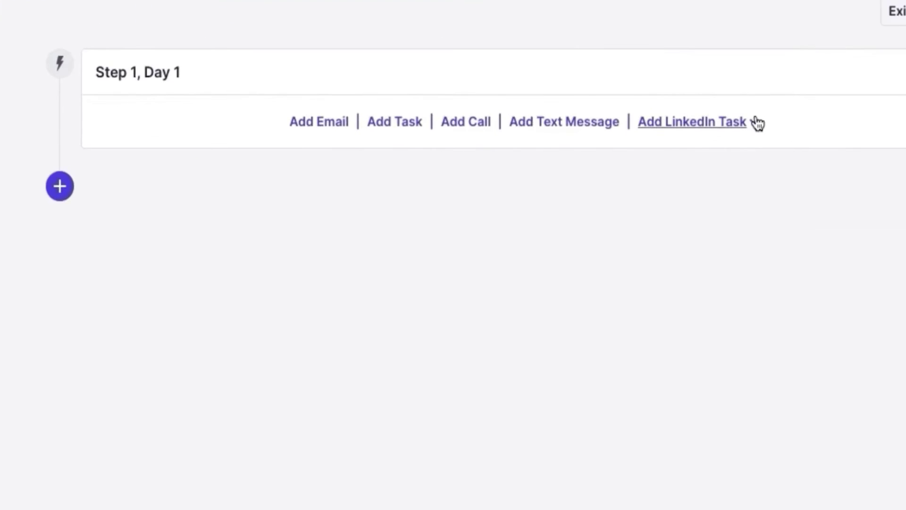
left_click(750, 121)
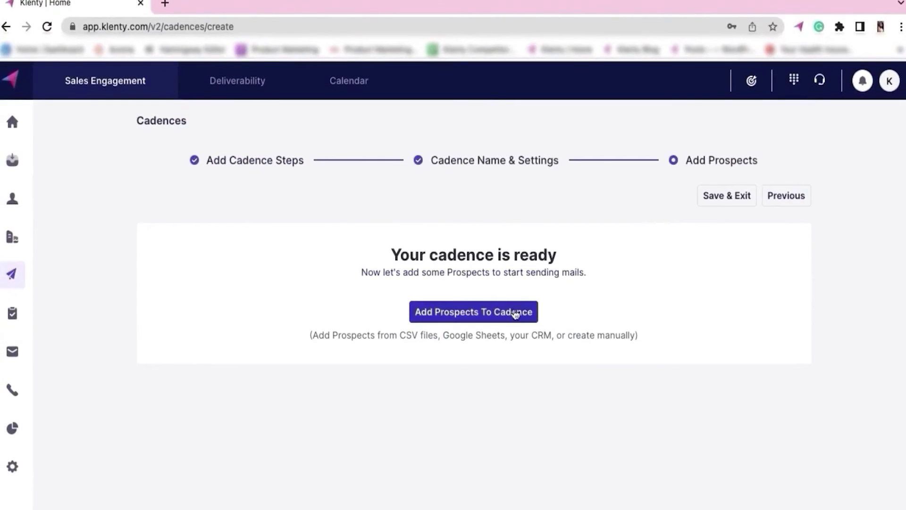
left_click(517, 311)
left_click(503, 325)
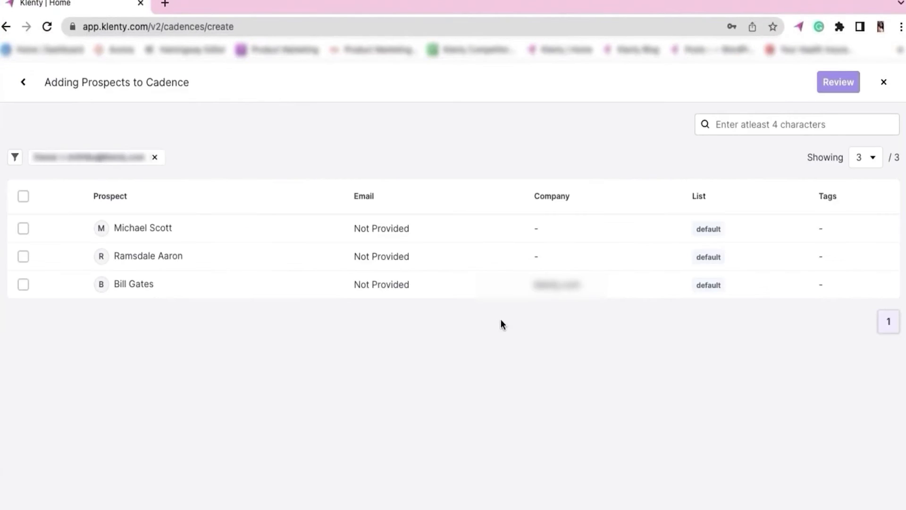
Enroll all three prospects, start the cadence, and view today's connect-request tasks
left_click(23, 228)
left_click(24, 256)
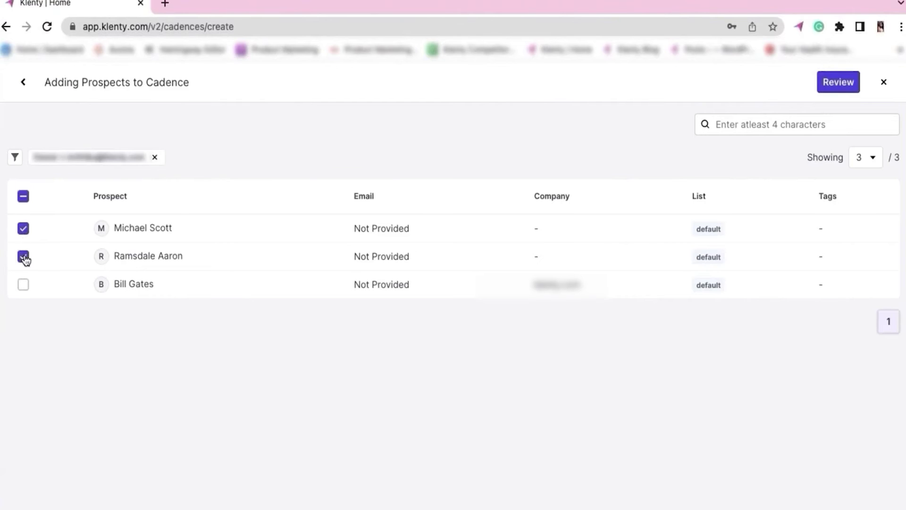
left_click(23, 284)
left_click(838, 82)
left_click(885, 80)
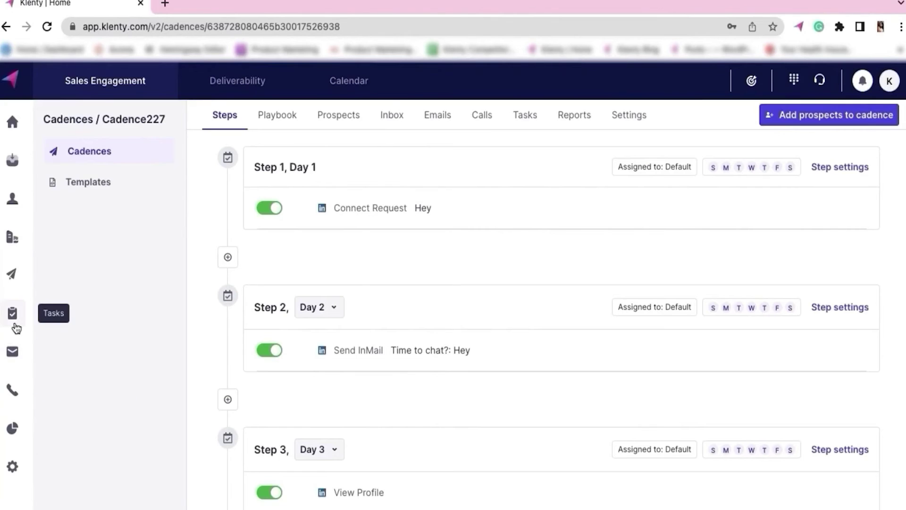
left_click(12, 313)
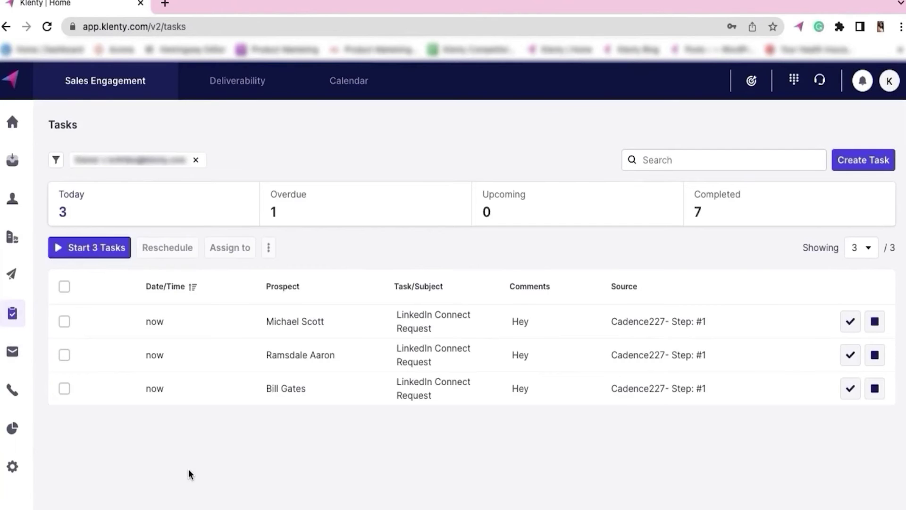
Send Bill Gates the LinkedIn connection request and check his profile
left_click(93, 247)
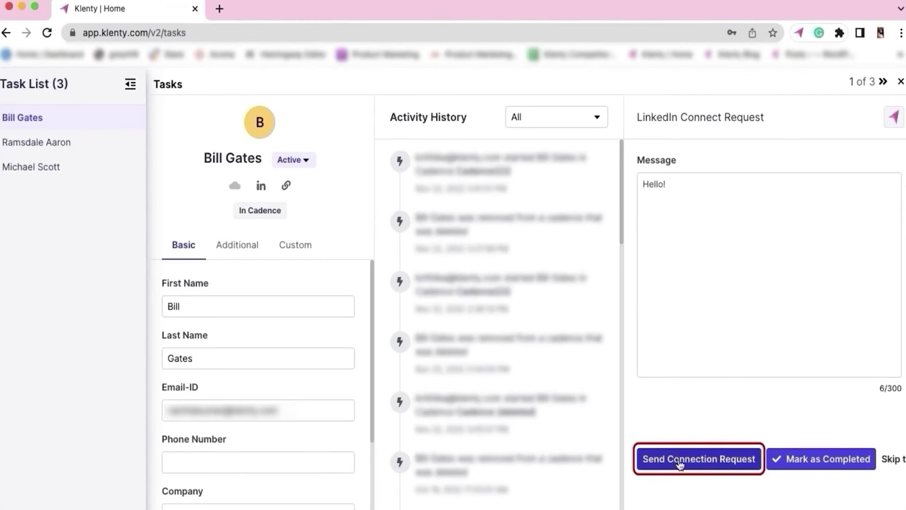
left_click(682, 460)
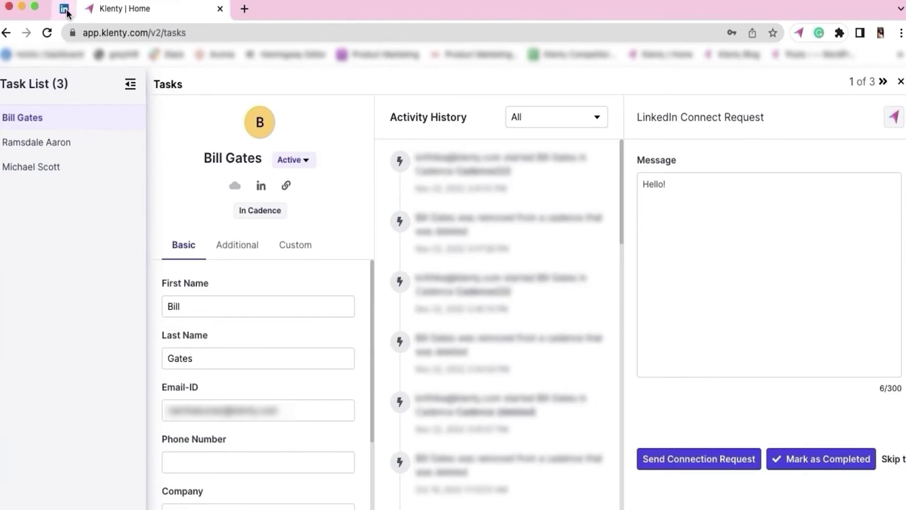
left_click(64, 8)
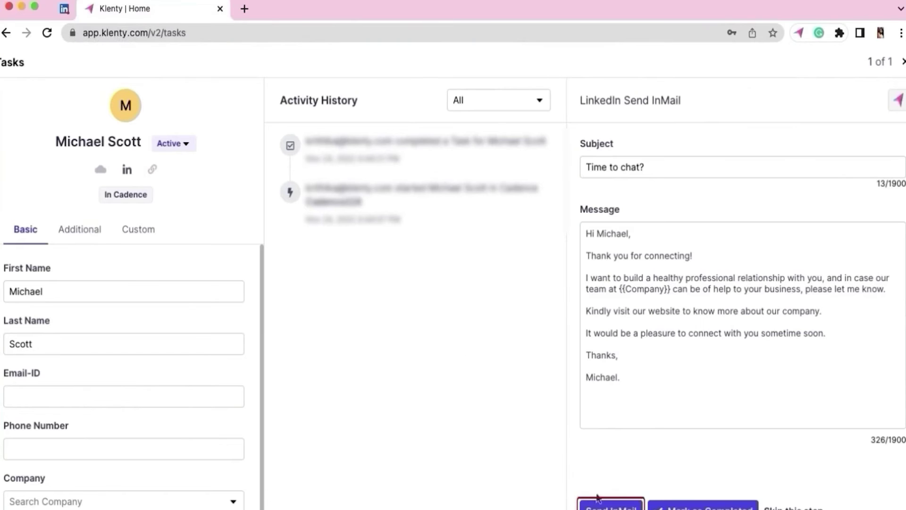
Send Michael Scott the InMail, view his LinkedIn profile, then begin a new cadence
left_click(610, 503)
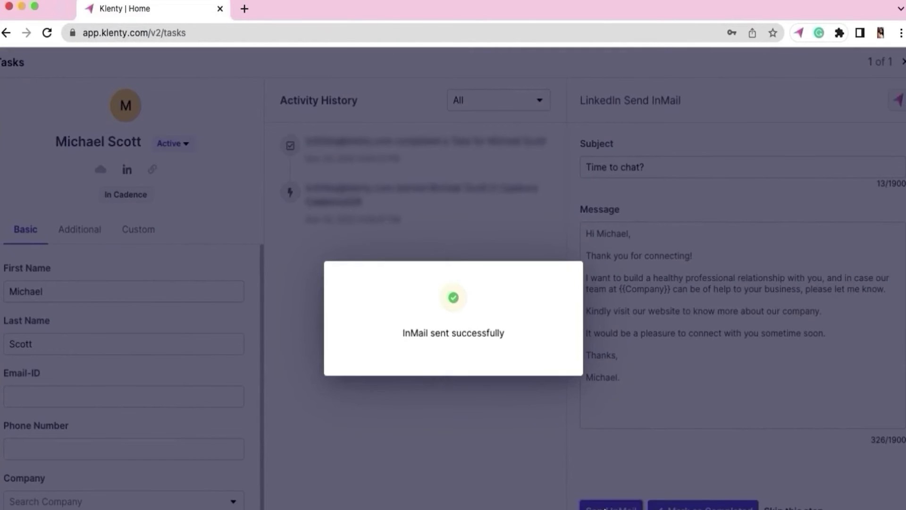
left_click(64, 8)
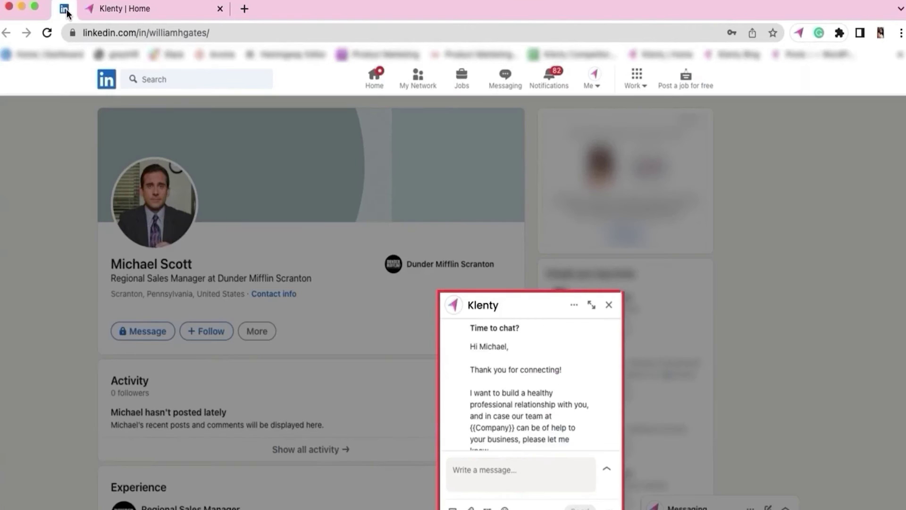
left_click(119, 8)
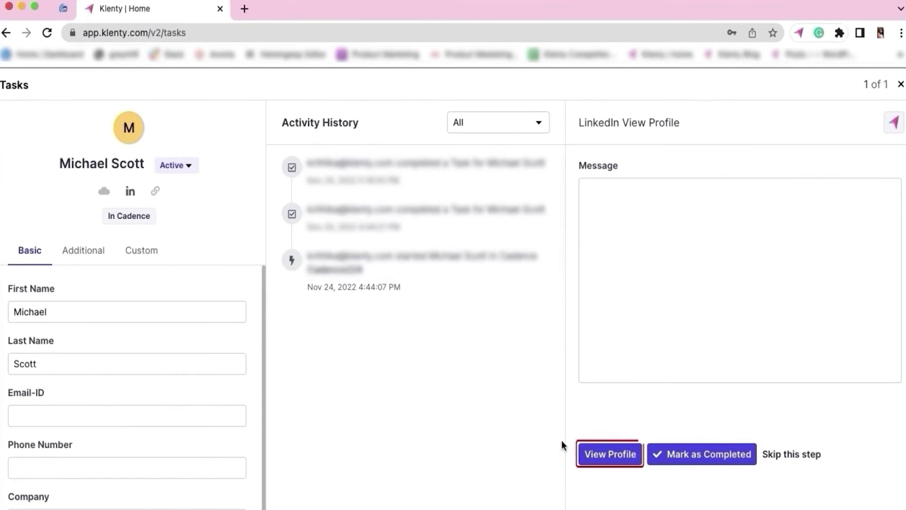
left_click(608, 452)
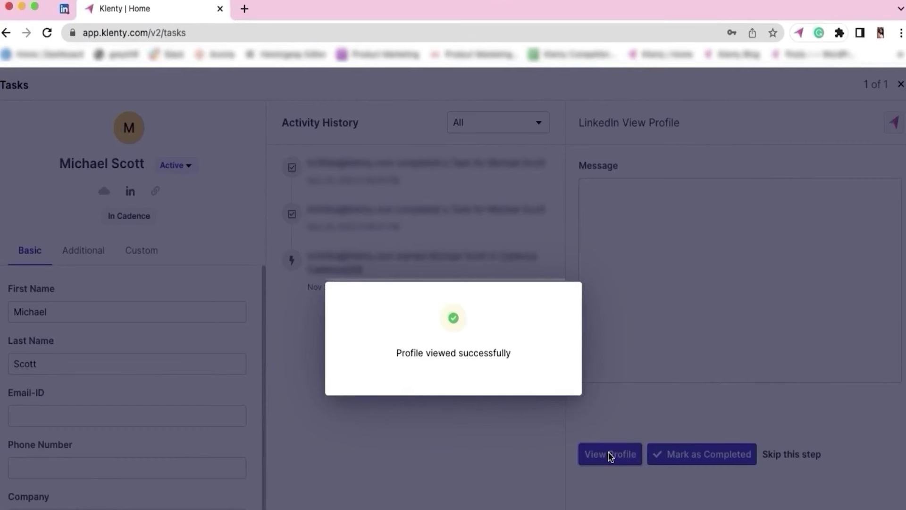
left_click(64, 9)
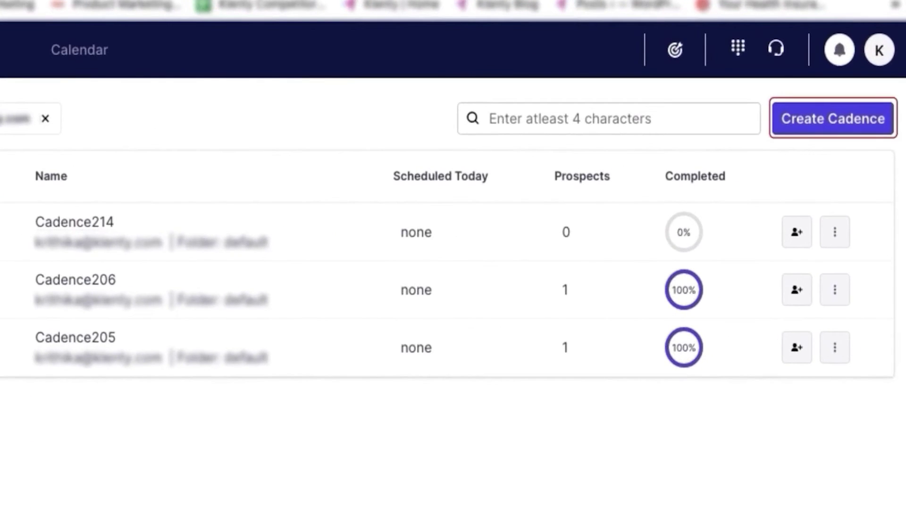
left_click(832, 118)
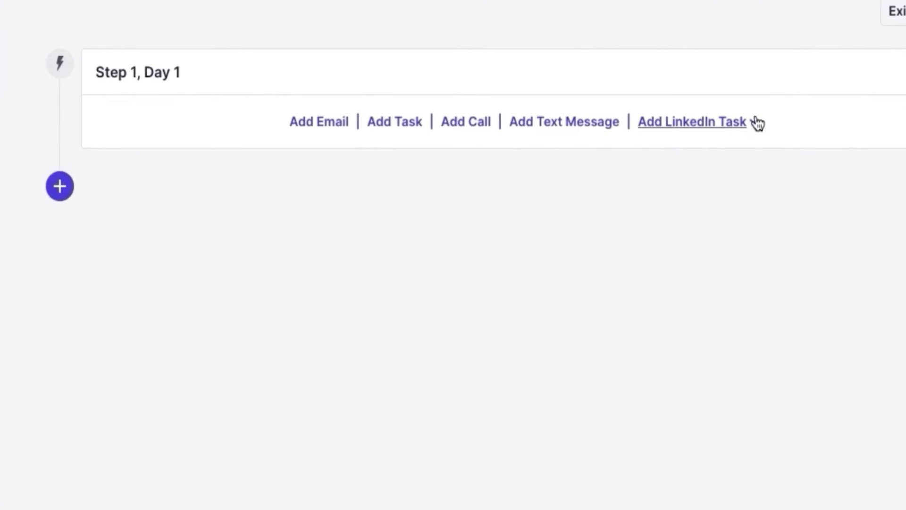
Add a LinkedIn task step and choose existing prospects for the new cadence
left_click(750, 127)
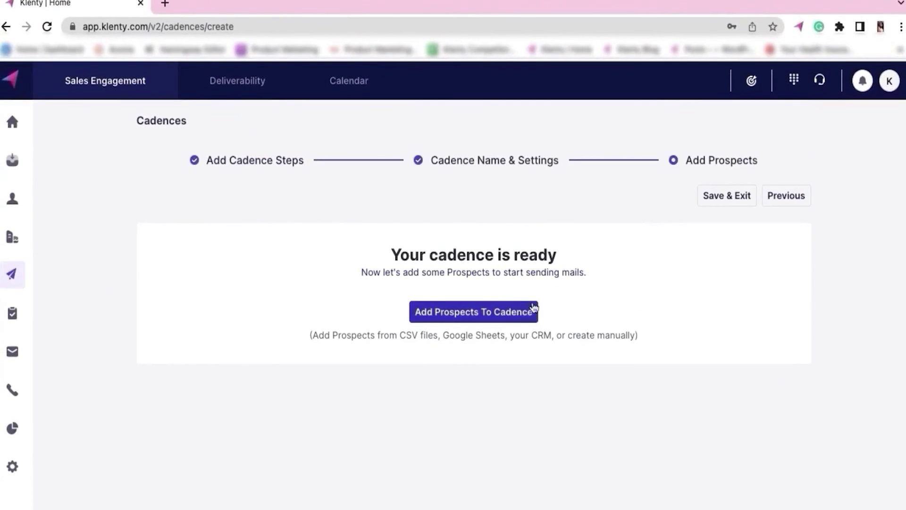
left_click(535, 312)
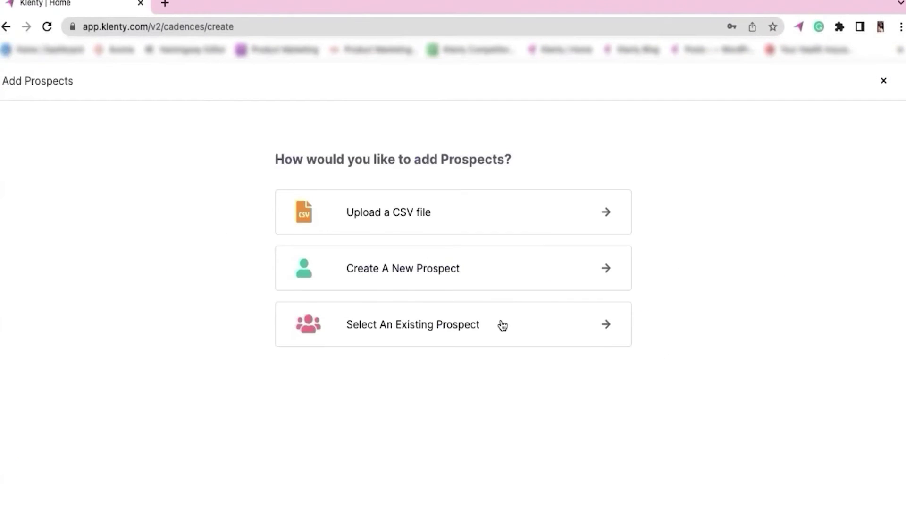
left_click(504, 324)
Enroll Michael Scott, Ramsdale Aaron and Bill Gates, start the cadence, and view tasks
left_click(23, 228)
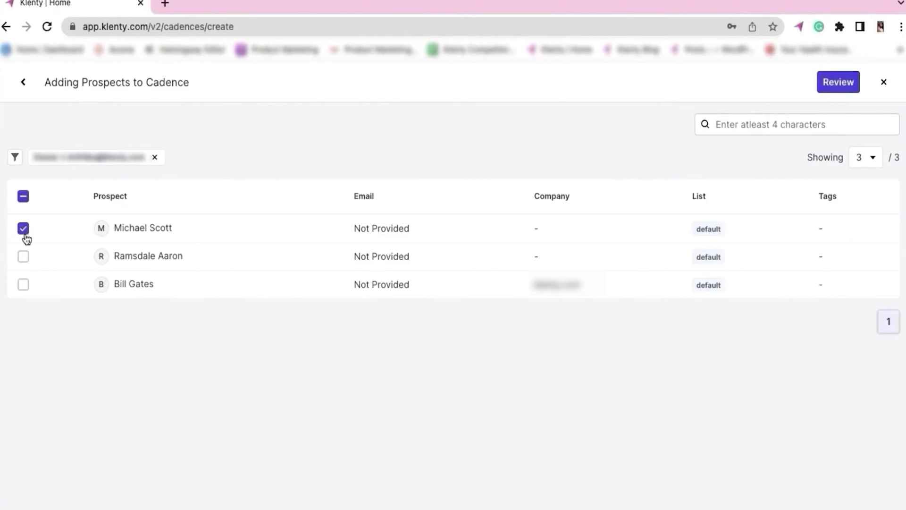
left_click(23, 257)
left_click(24, 284)
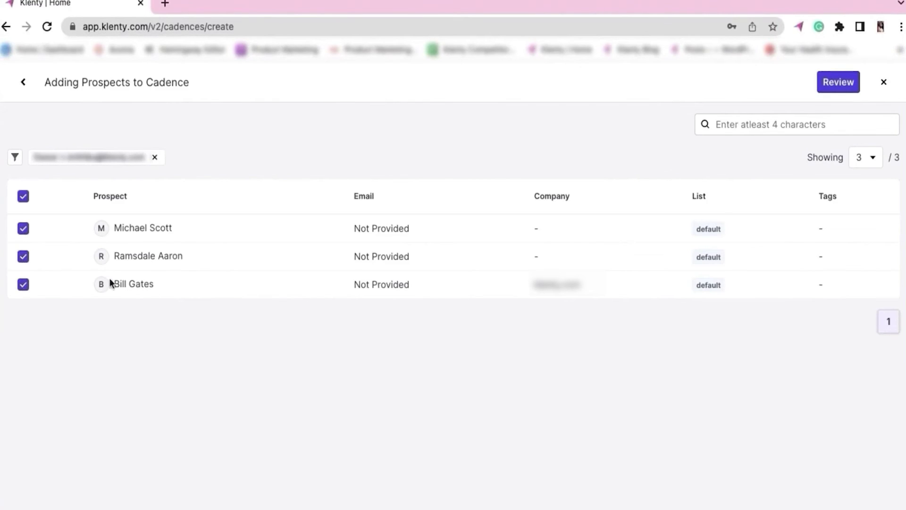
left_click(841, 87)
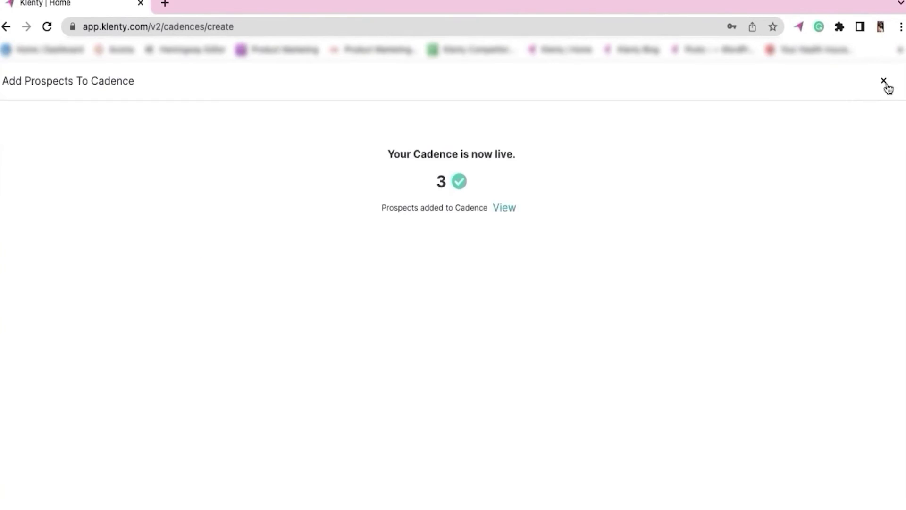
left_click(885, 86)
left_click(13, 314)
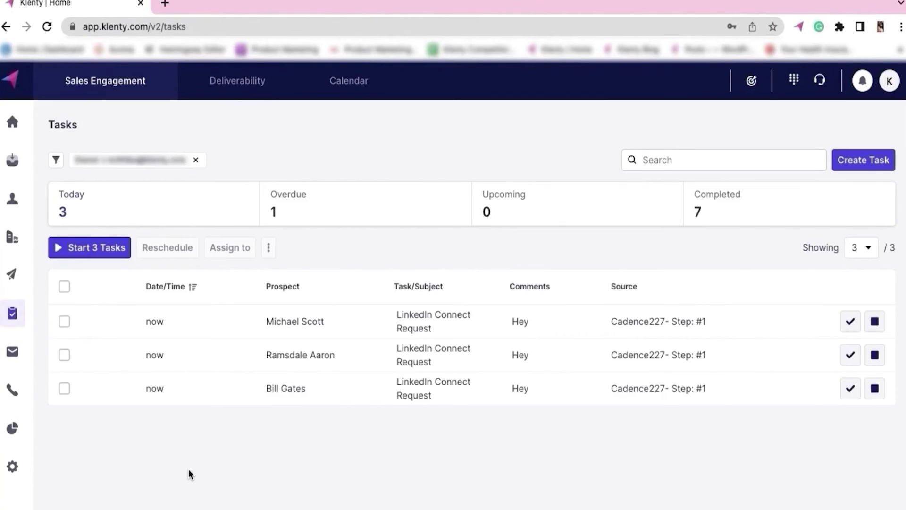
Send Bill Gates a connection request and Michael Scott an InMail
left_click(92, 248)
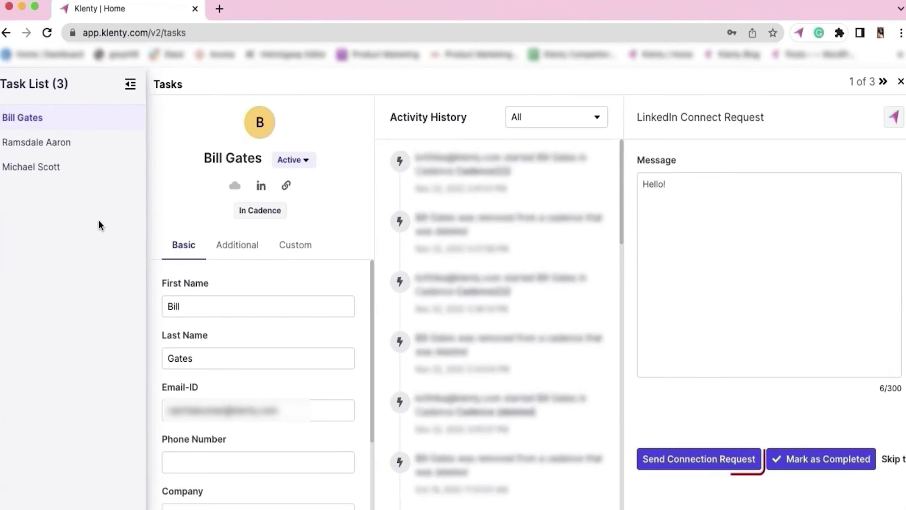
left_click(677, 463)
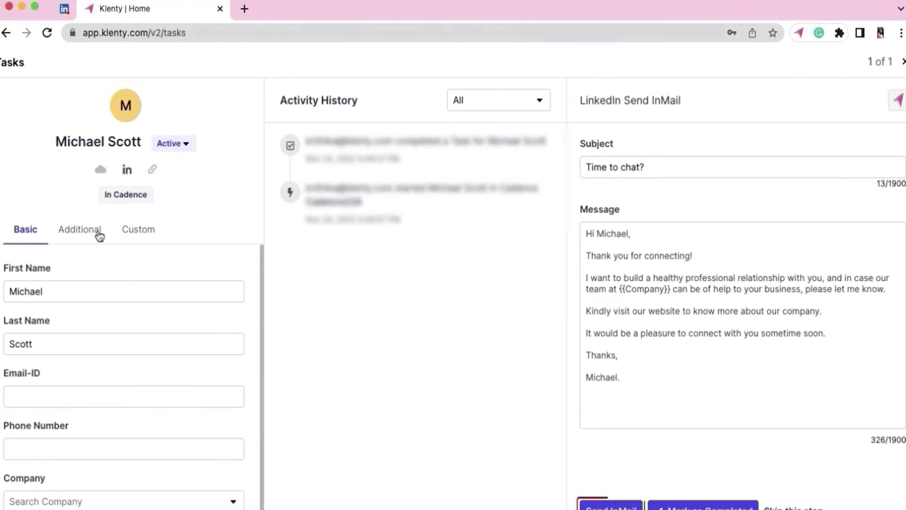
left_click(610, 504)
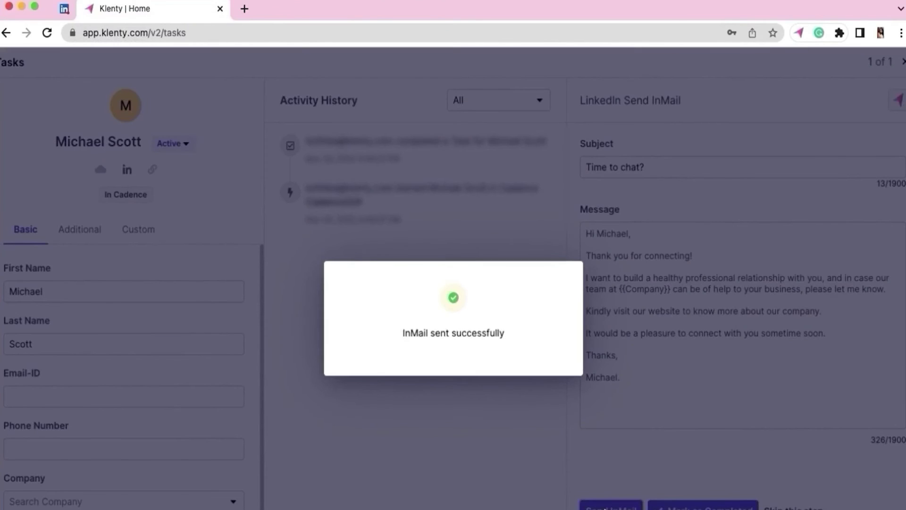
View Michael Scott's LinkedIn profile through the profile-view task
left_click(64, 8)
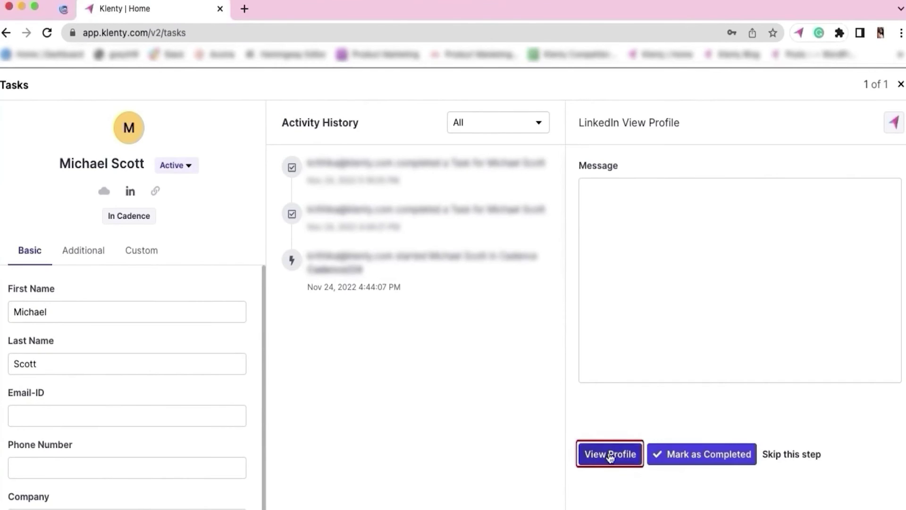
left_click(610, 453)
left_click(65, 9)
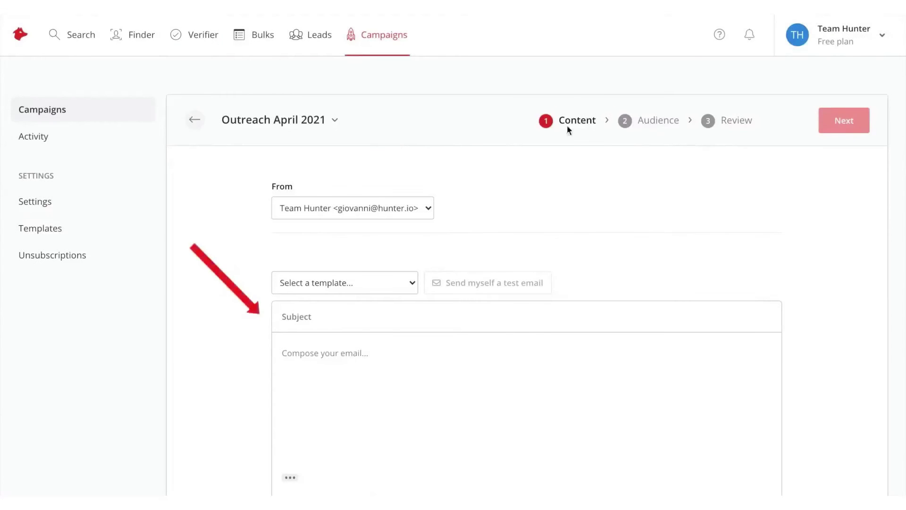
type("I'd love to feature your company on Hunter's blog")
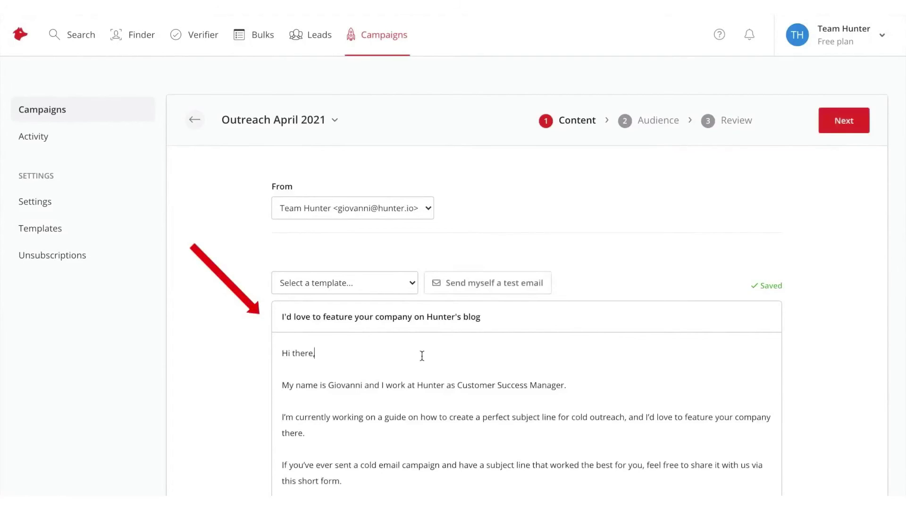
type("iovanni")
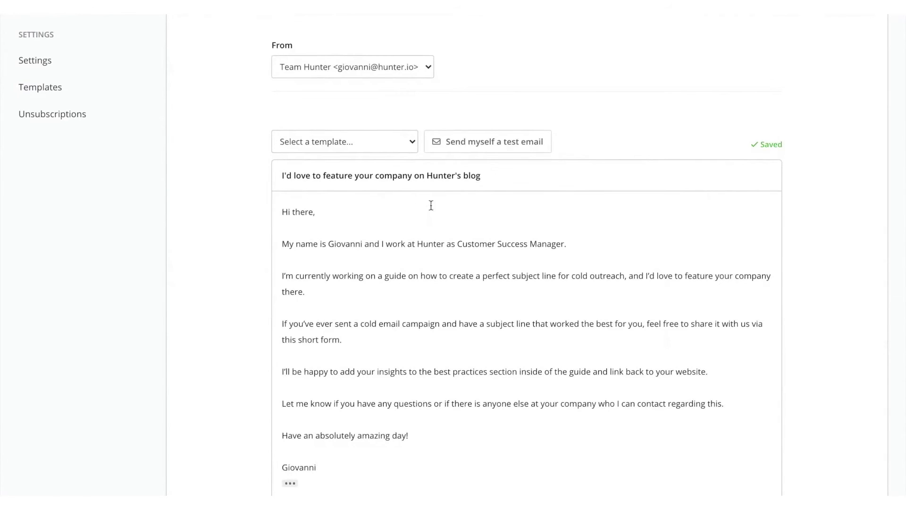
Replace 'there' in the greeting with the First name attribute, fallback 'there'
double_click(303, 211)
scroll(695, 465, "down", 1)
scroll(694, 466, "down", 1)
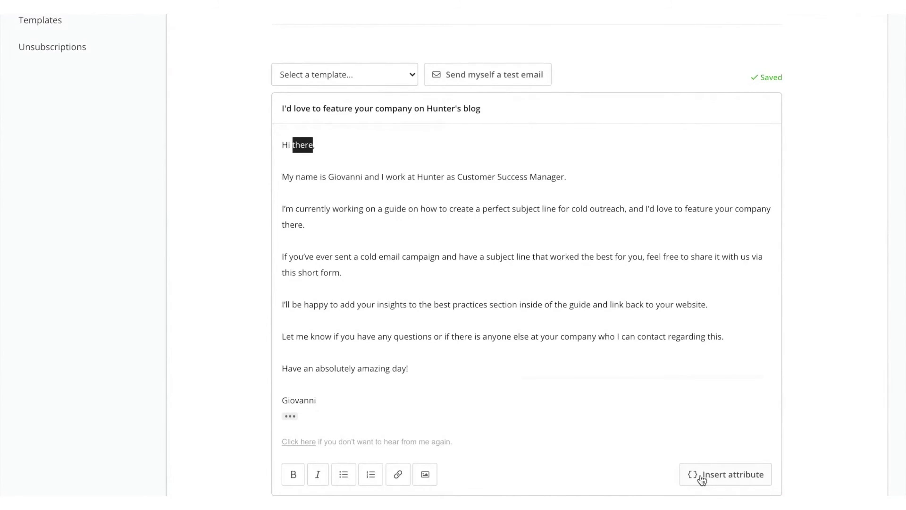
left_click(702, 478)
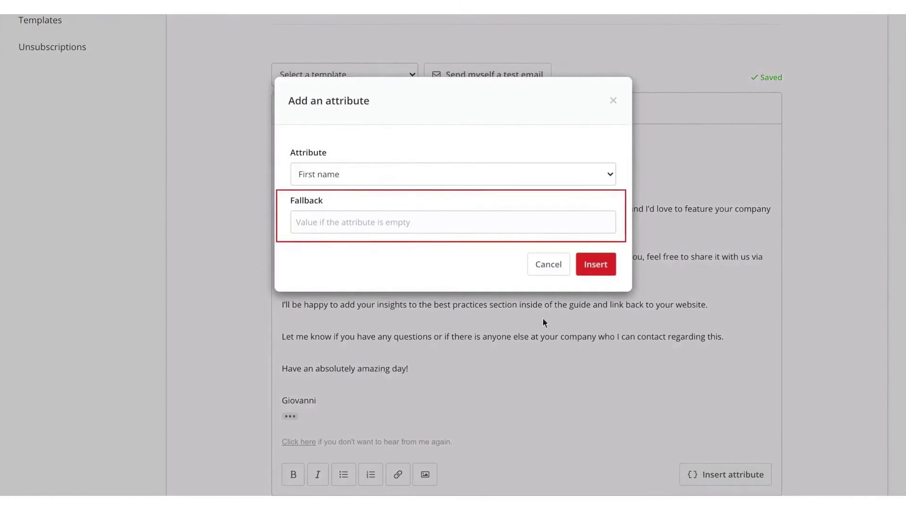
left_click(450, 221)
type("there")
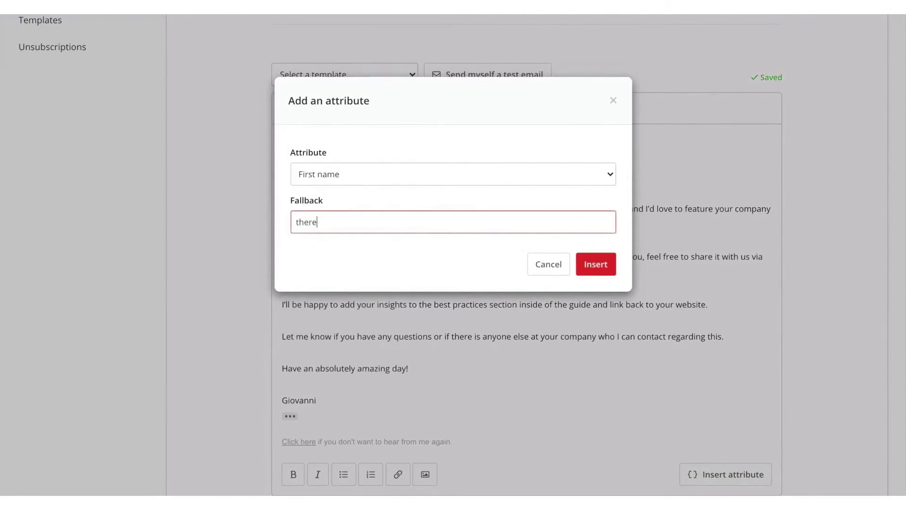
left_click(595, 265)
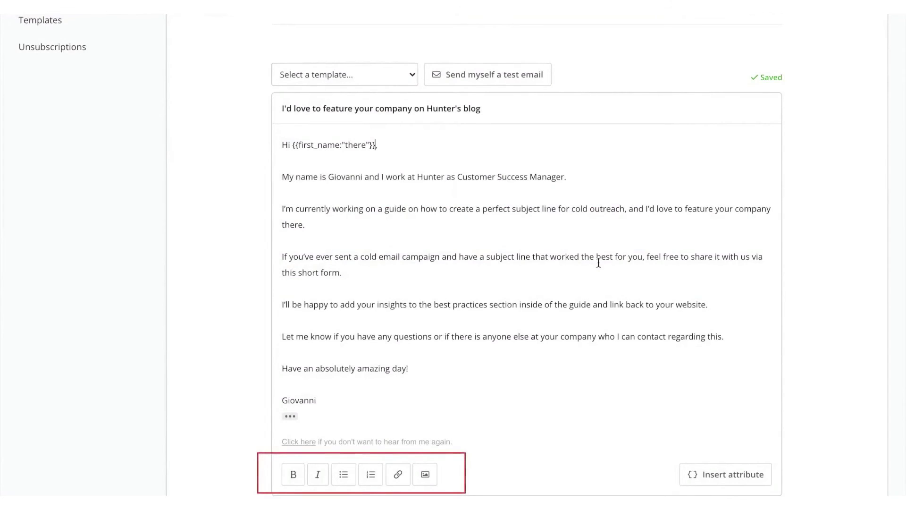
Make the word 'Hunter' bold and link it to the sign-up page
double_click(430, 177)
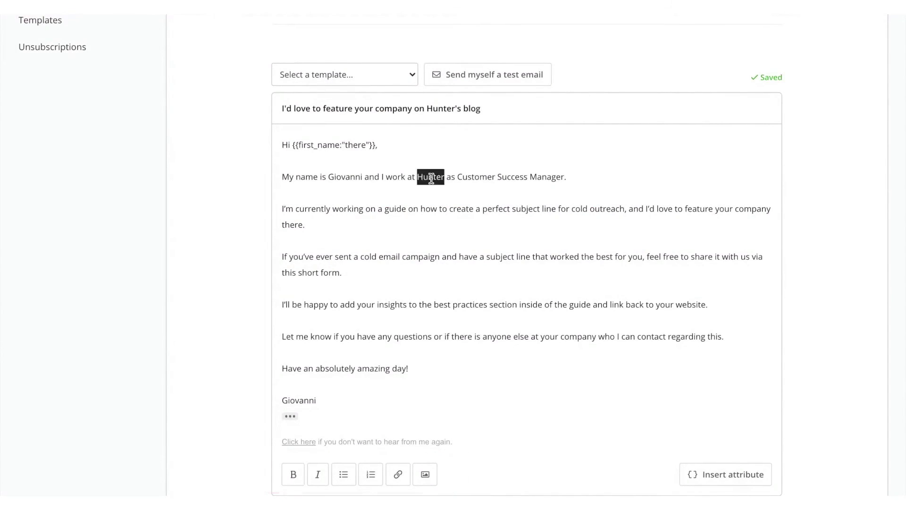
left_click(293, 473)
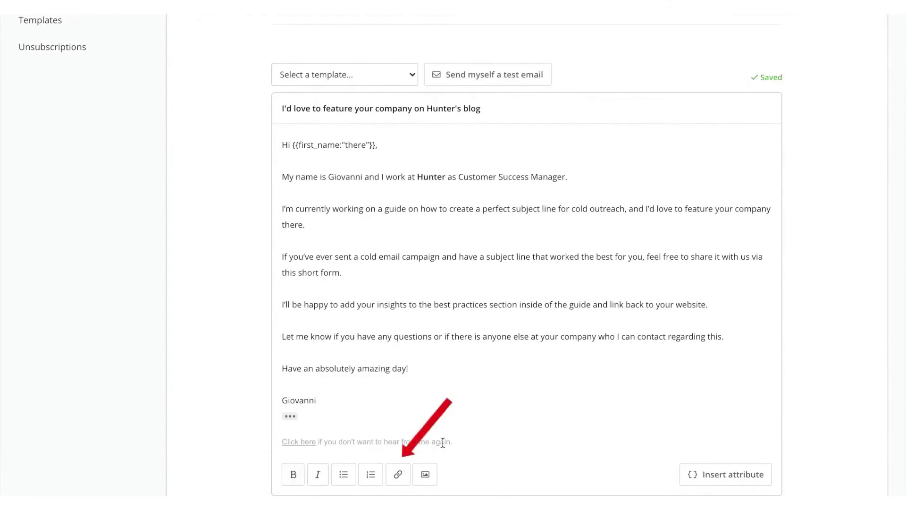
double_click(431, 177)
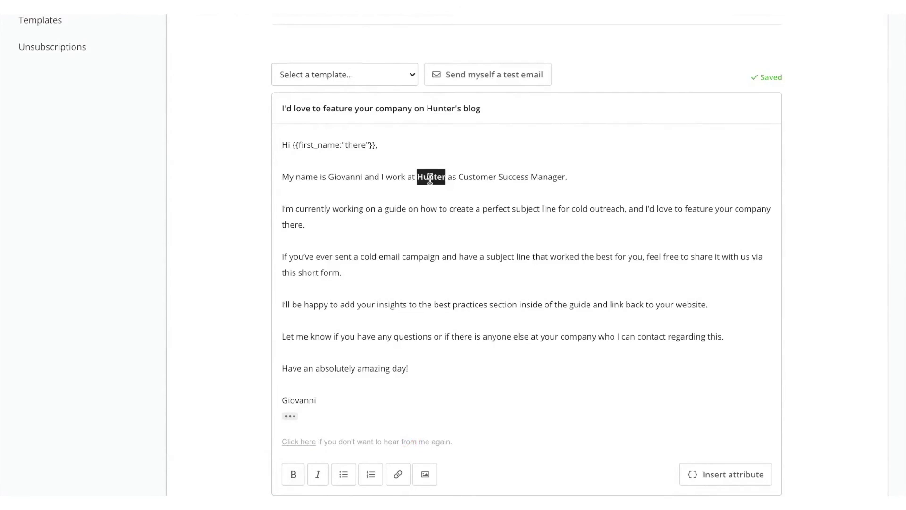
left_click(398, 474)
type("https")
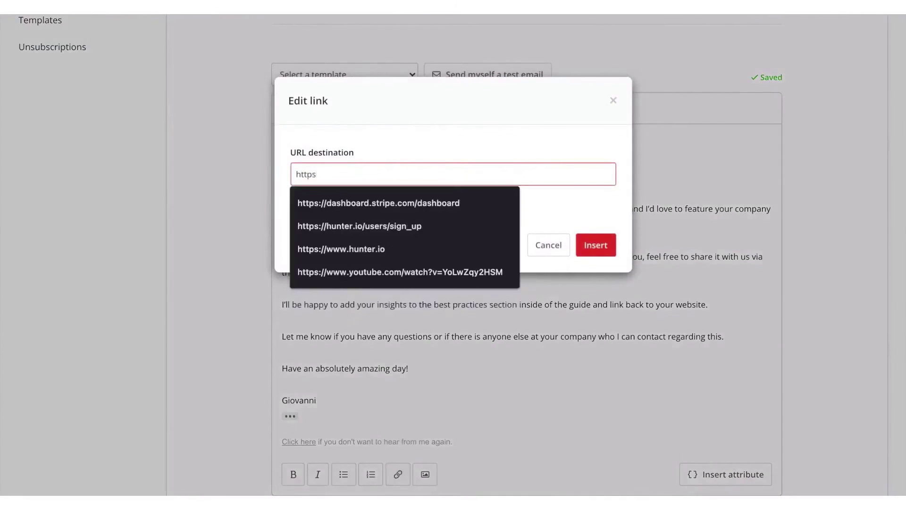
type("://hunter.io")
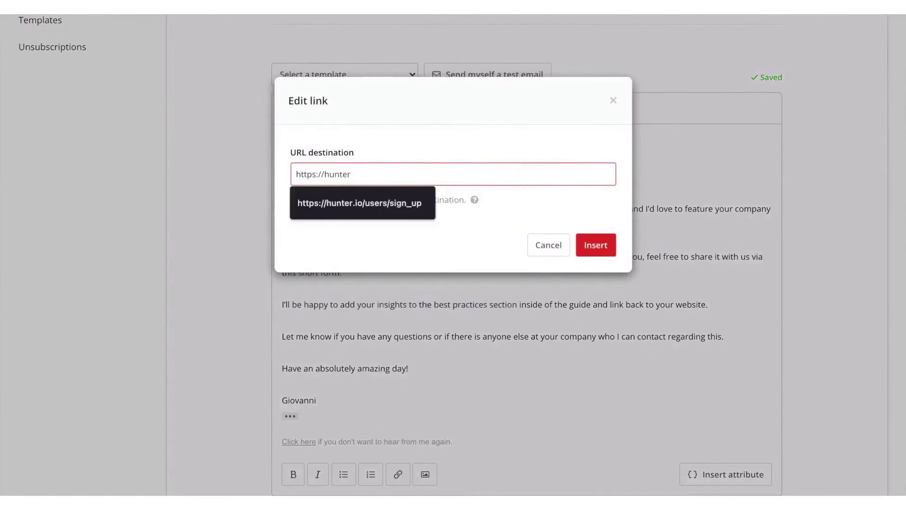
left_click(595, 245)
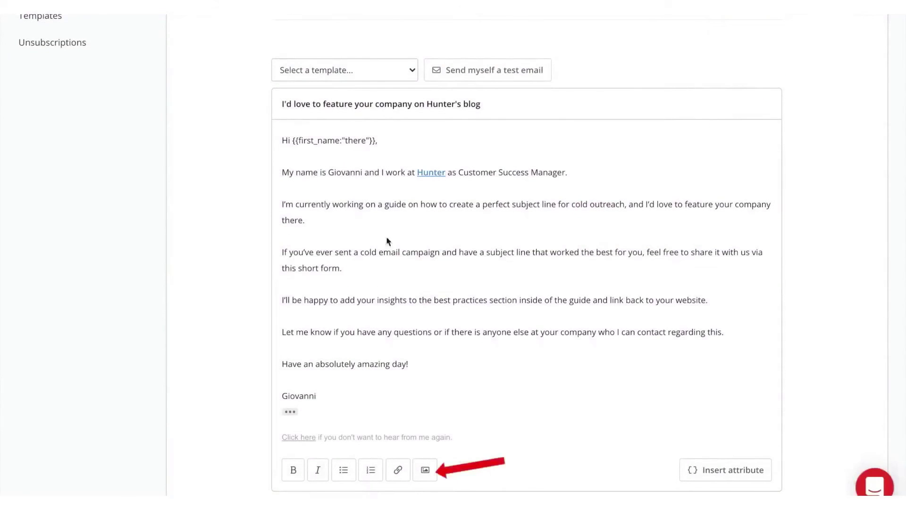
Insert the 'Average open rate for cold emails' image below the guide paragraph
key("Return")
key("Return")
left_click(425, 491)
double_click(388, 168)
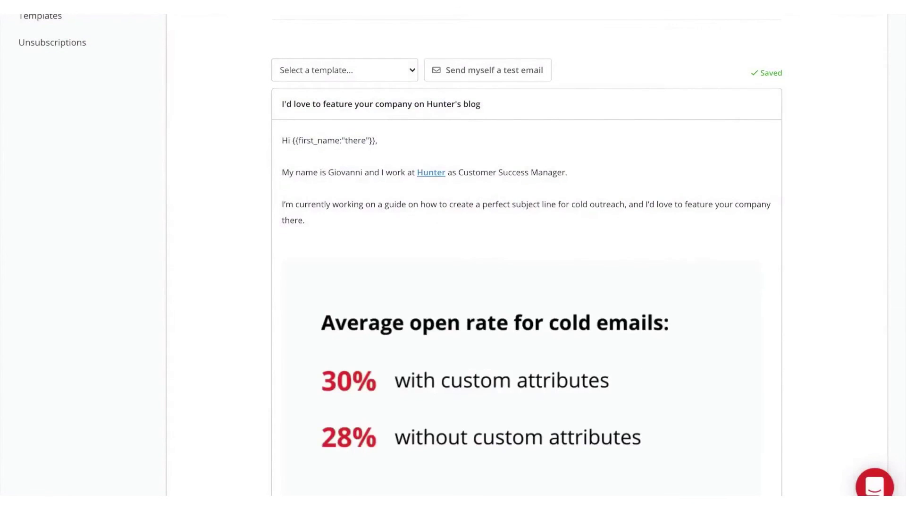
scroll(780, 323, "down", 8)
scroll(781, 322, "down", 2)
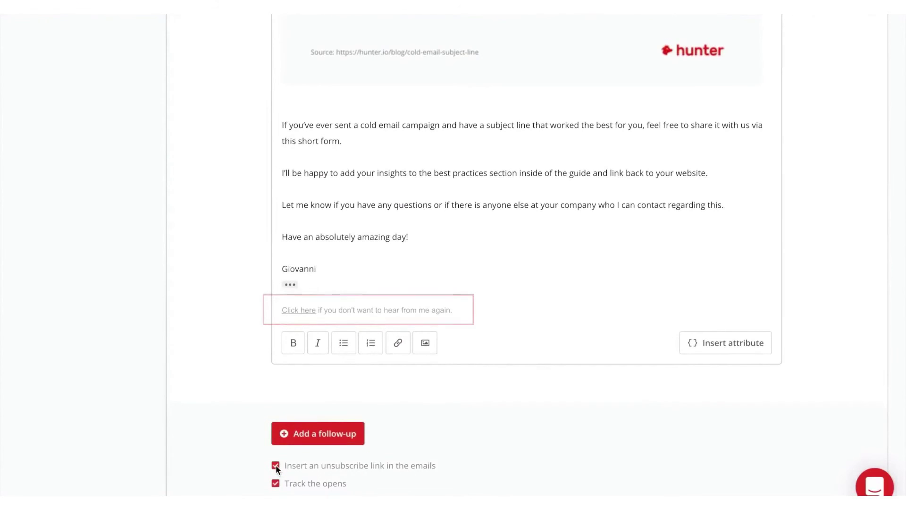
Toggle the unsubscribe link off and back on, then add a 2-day no-reply follow-up
left_click(276, 465)
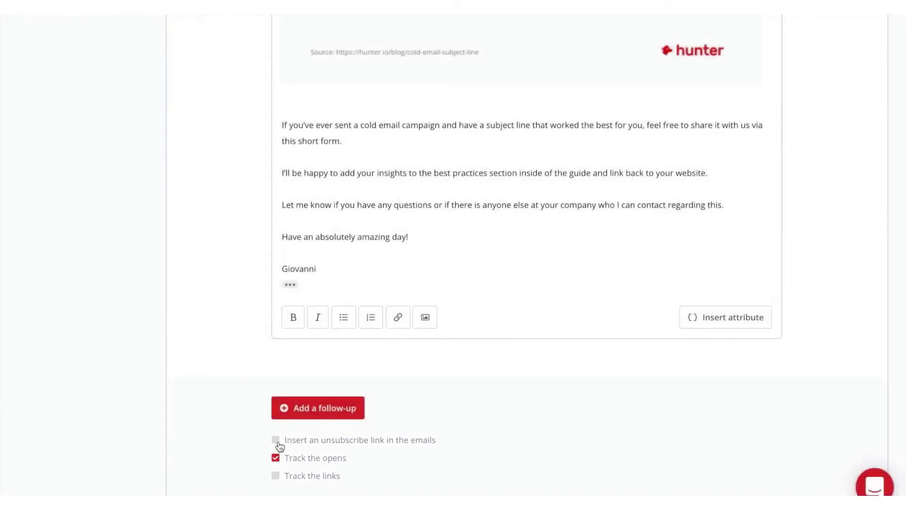
left_click(276, 440)
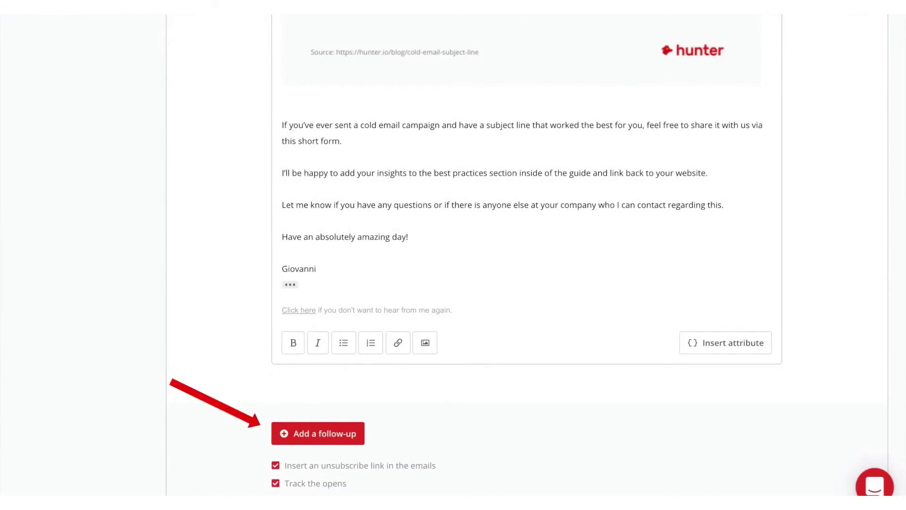
left_click(338, 439)
left_click(382, 424)
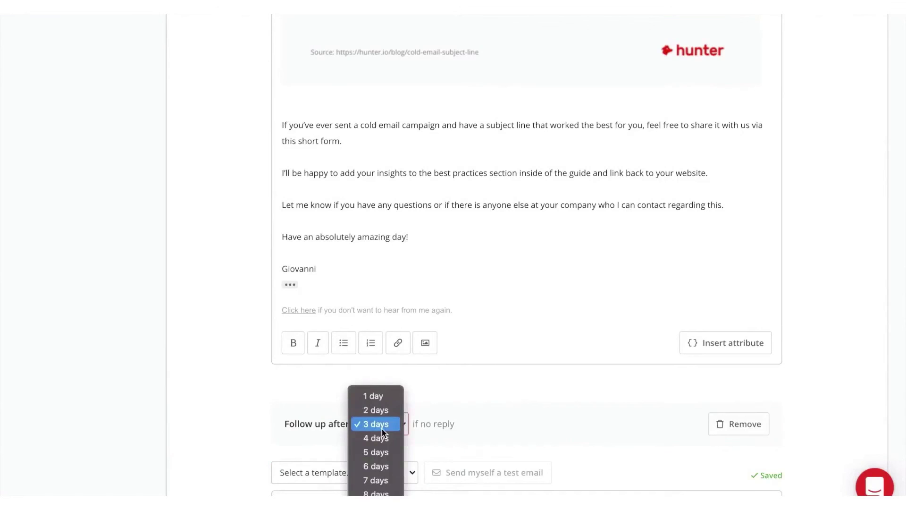
left_click(376, 410)
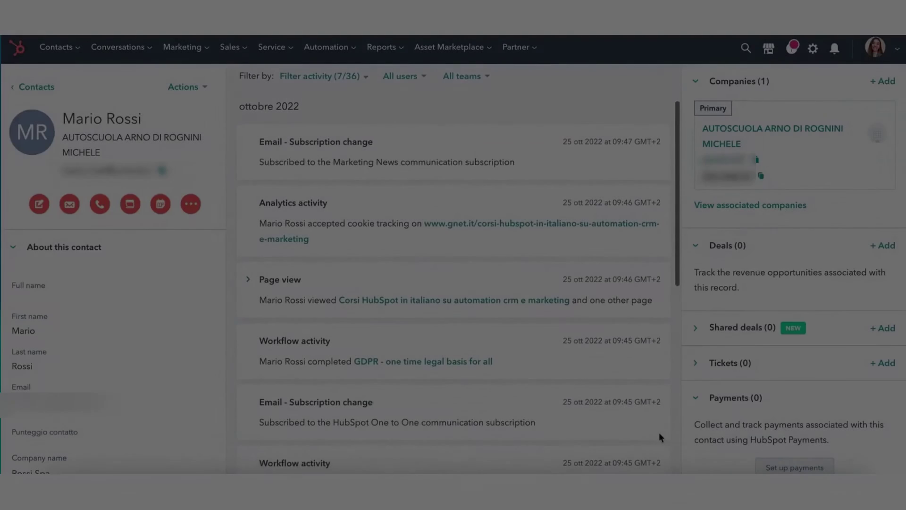
scroll(659, 432, "down", 1)
scroll(660, 432, "down", 3)
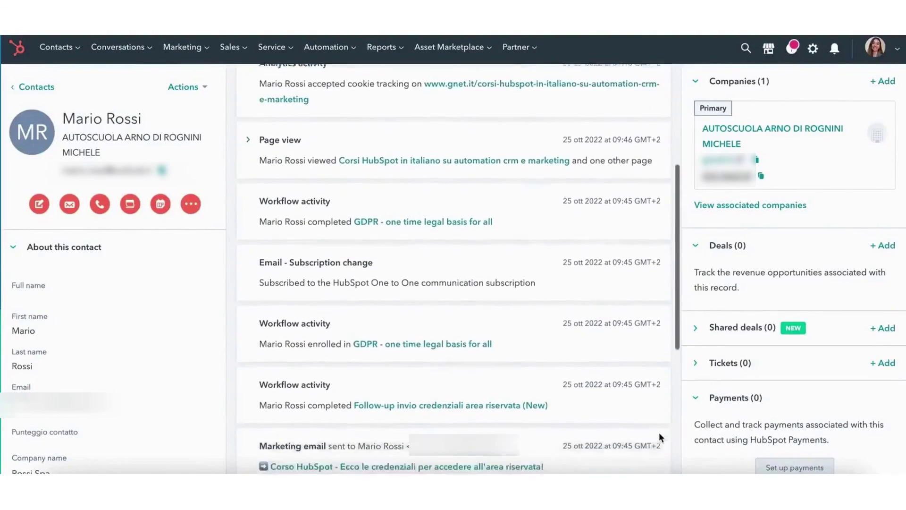
scroll(660, 432, "down", 3)
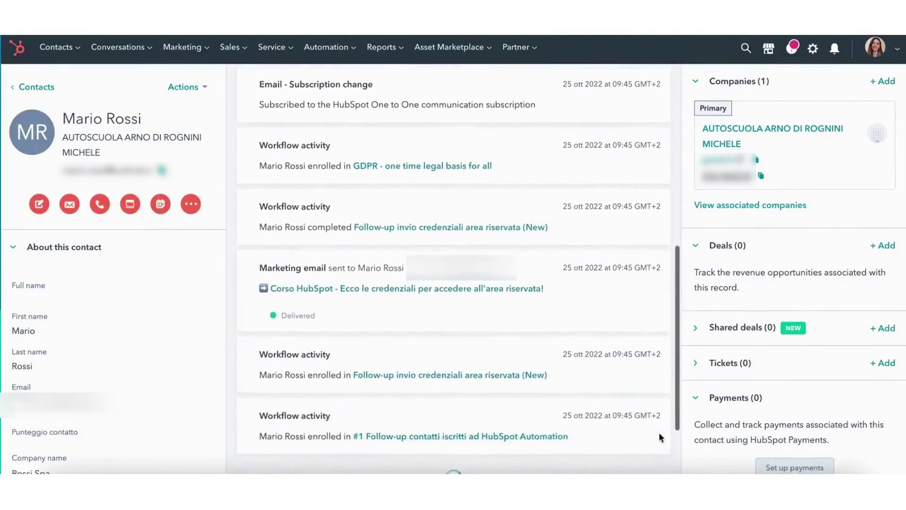
scroll(659, 432, "down", 2)
scroll(659, 432, "down", 2)
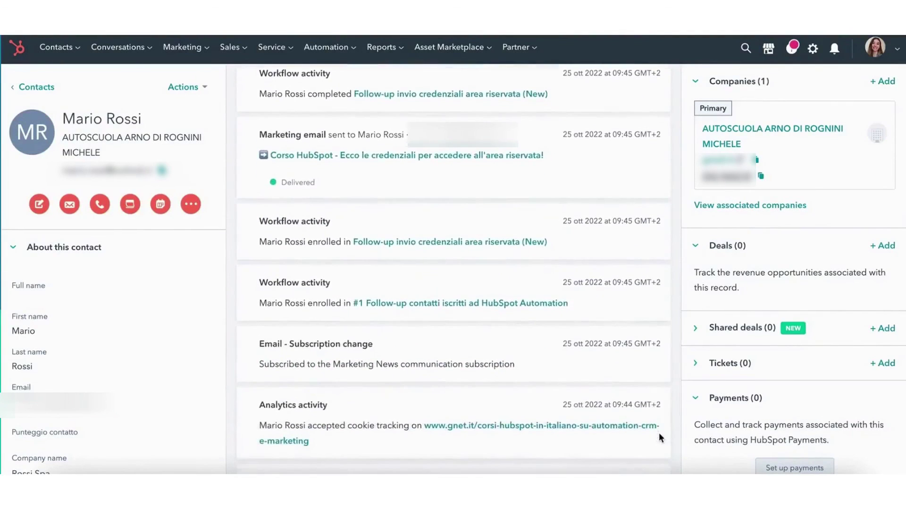
scroll(659, 432, "down", 3)
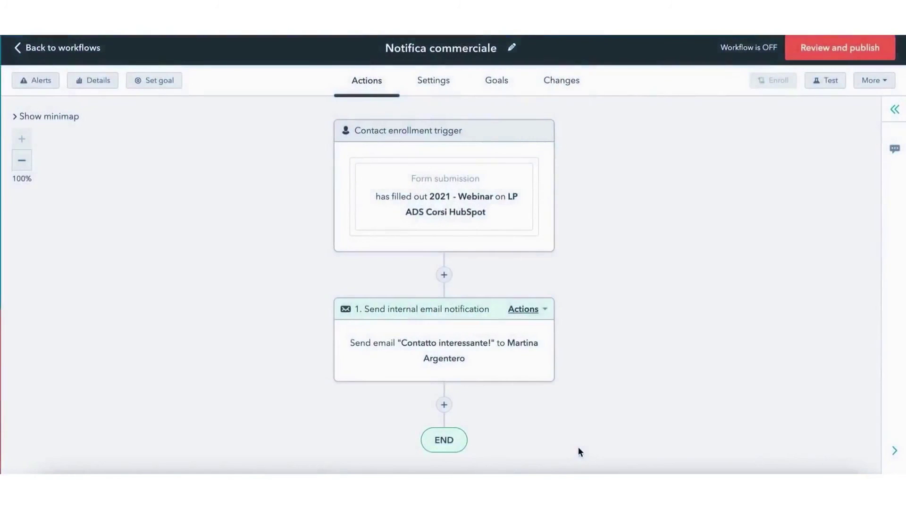
Open the 'Send internal email notification' action in the Notifica commerciale workflow
left_click(510, 374)
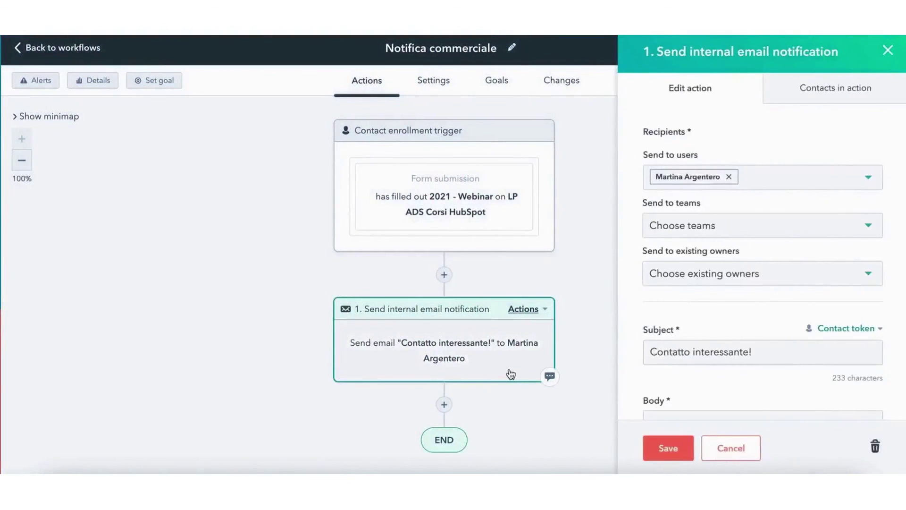
scroll(883, 297, "down", 3)
scroll(883, 296, "down", 2)
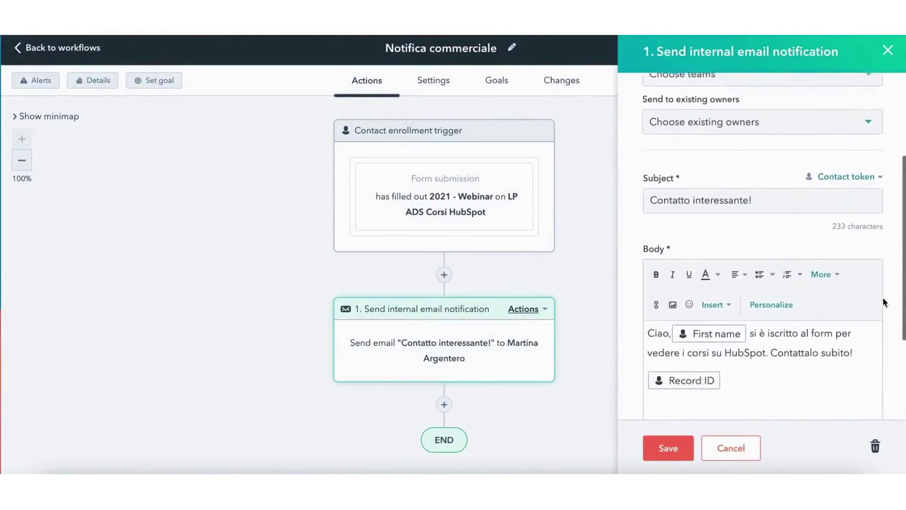
scroll(883, 296, "down", 2)
scroll(883, 296, "down", 2)
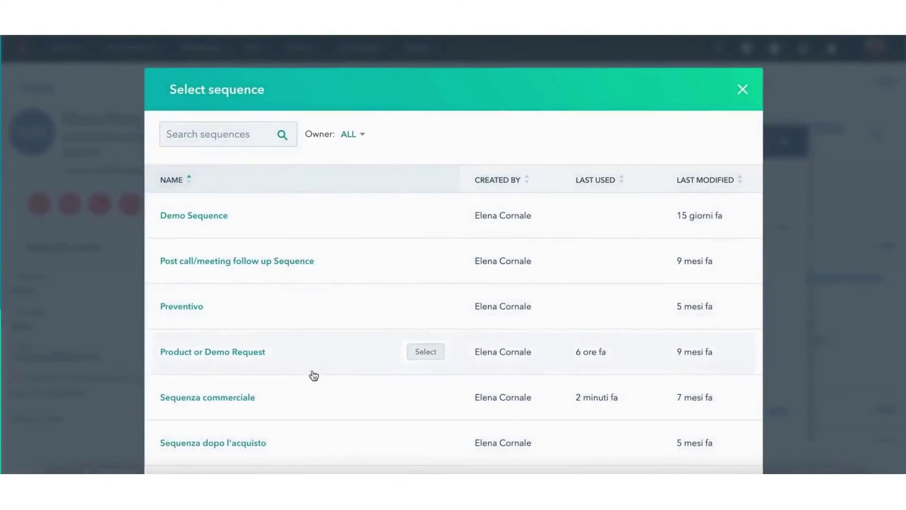
Choose Sequenza commerciale and start it for Mario Rossi
left_click(207, 397)
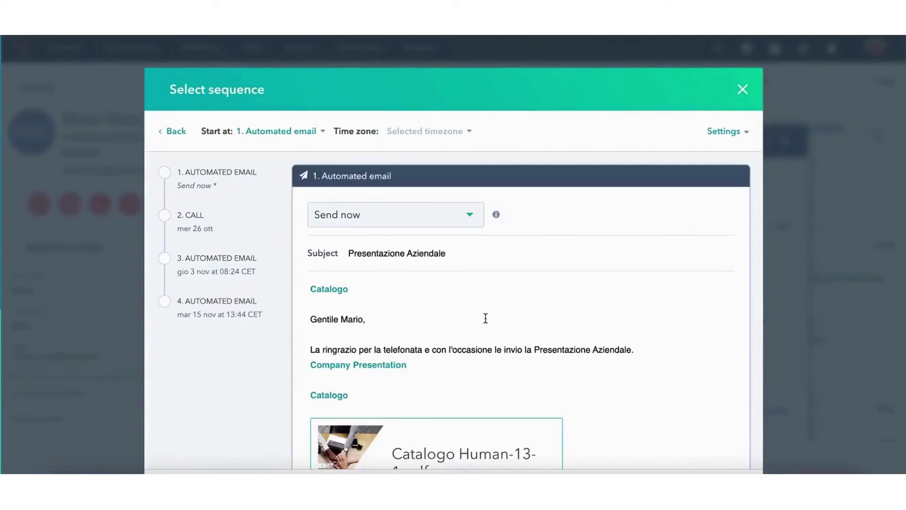
scroll(486, 319, "down", 2)
scroll(486, 319, "down", 2)
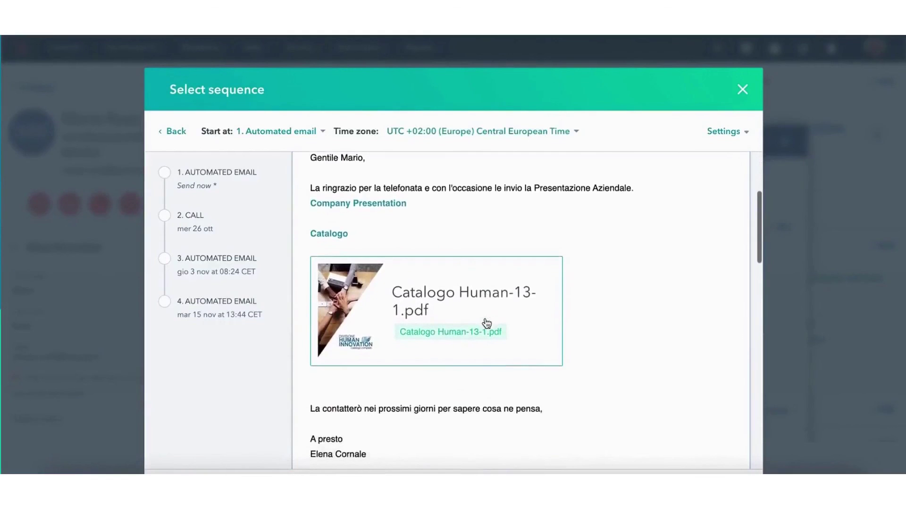
scroll(485, 319, "down", 2)
scroll(486, 319, "down", 1)
scroll(485, 319, "down", 2)
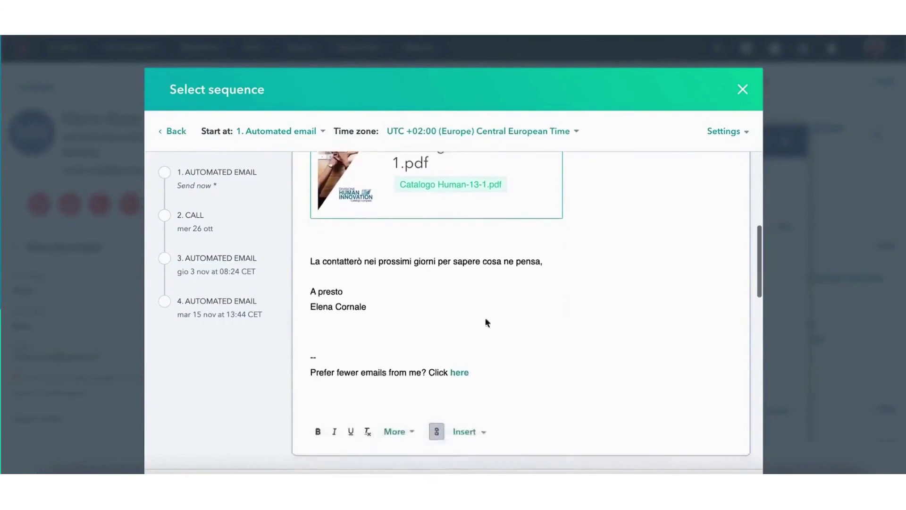
scroll(485, 319, "down", 2)
scroll(485, 317, "down", 3)
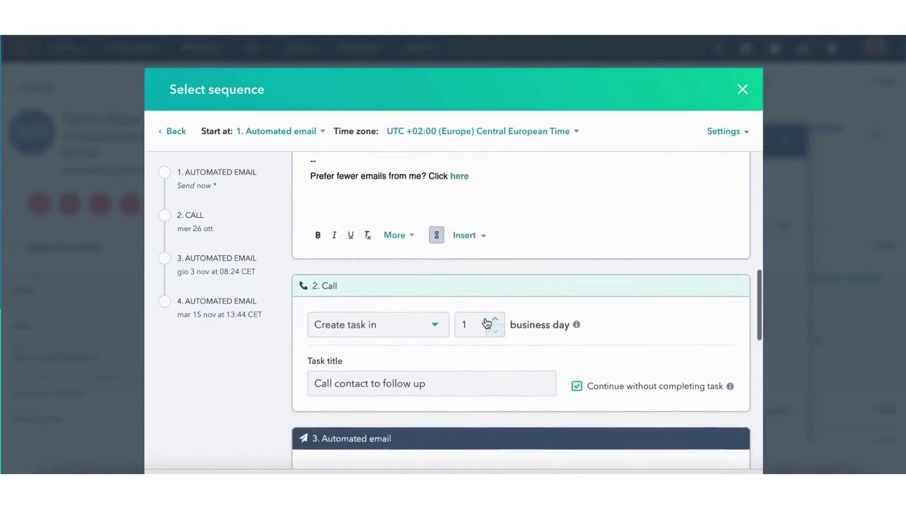
scroll(263, 379, "down", 2)
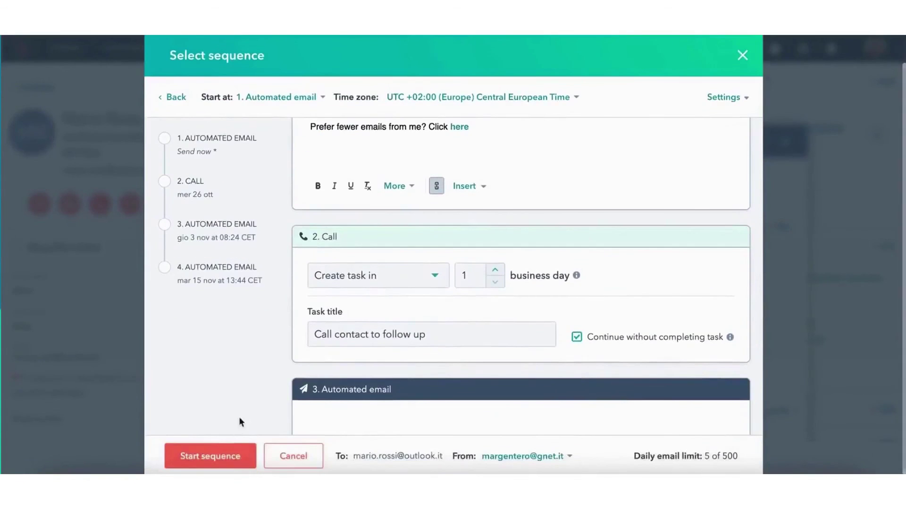
left_click(235, 449)
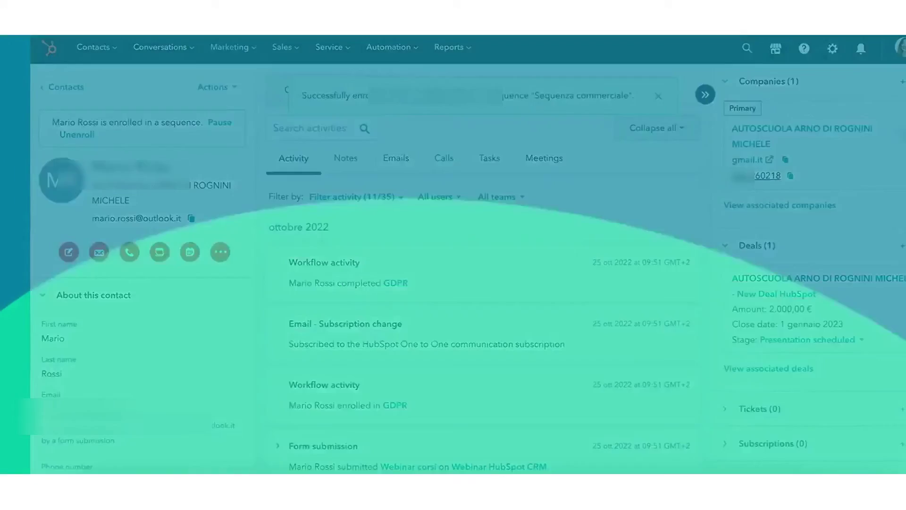
scroll(651, 356, "down", 3)
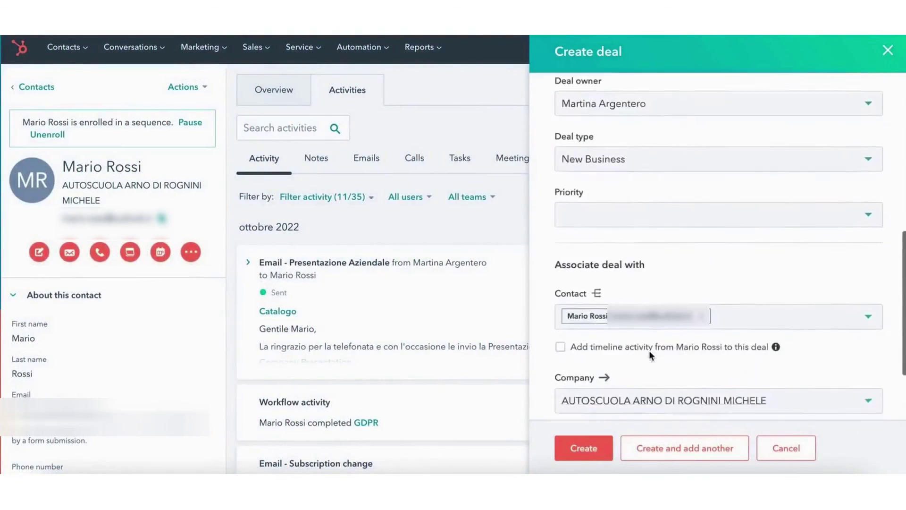
scroll(651, 356, "down", 2)
left_click(599, 447)
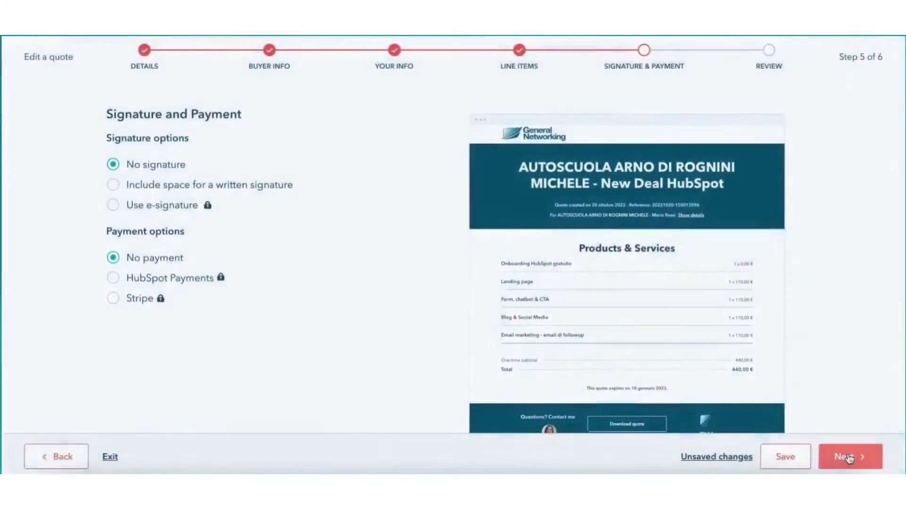
left_click(849, 457)
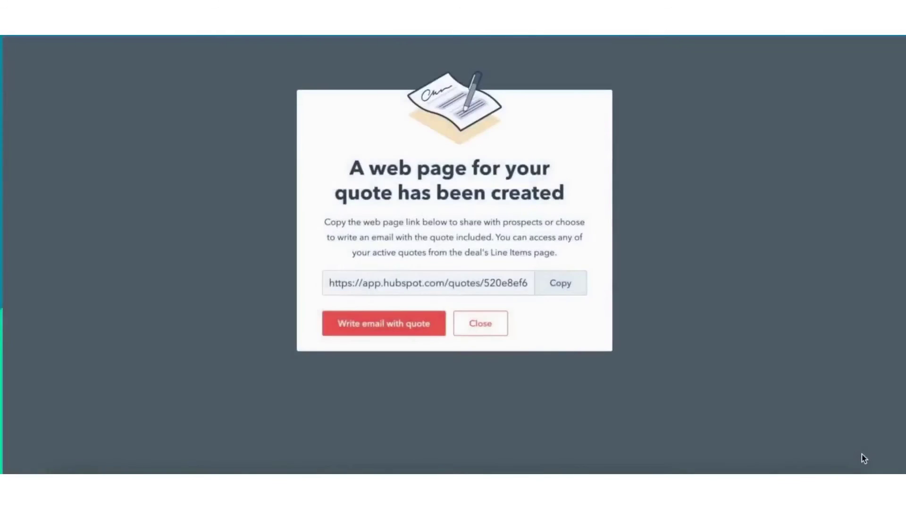
left_click(425, 325)
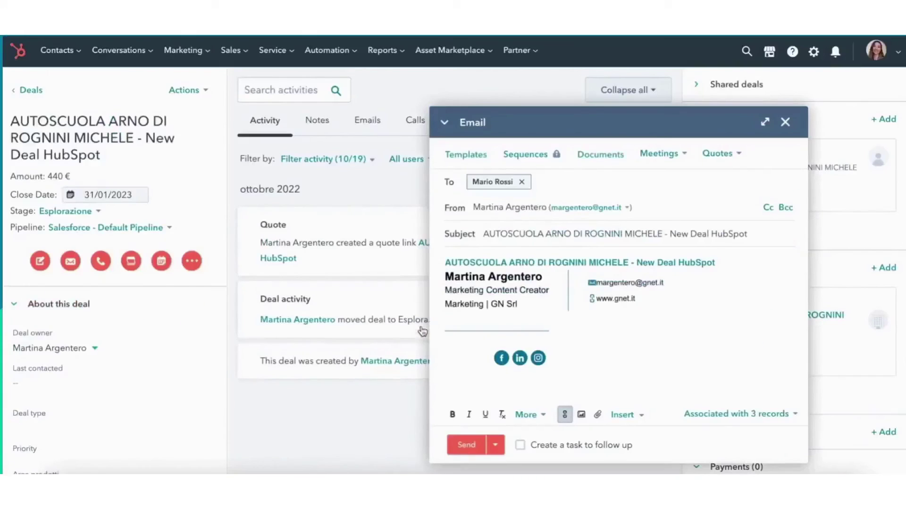